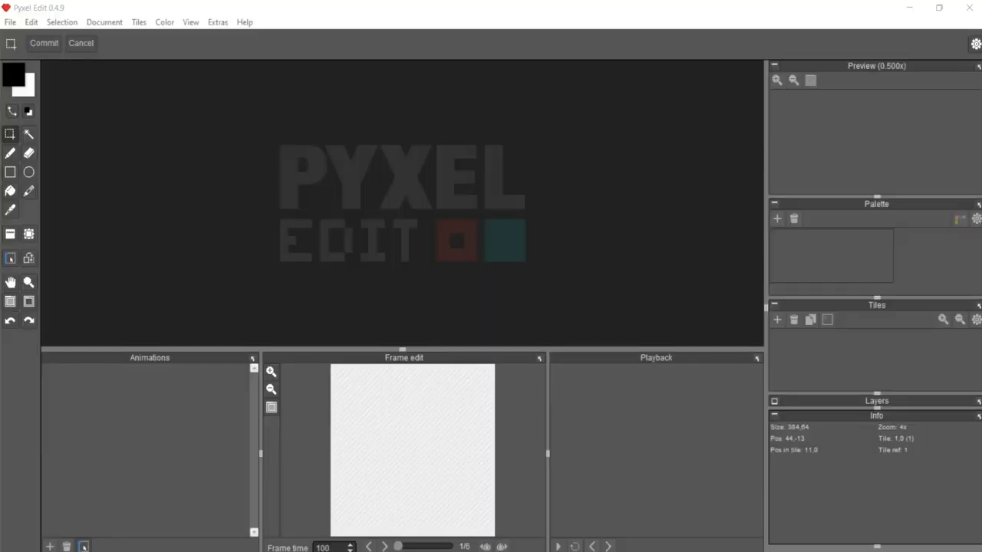
- Create a new tiled document two 64×64 tiles wide (128×64 pixels)
{"action": "left_click", "coordinate": [10, 22]}
{"action": "left_click", "coordinate": [24, 36]}
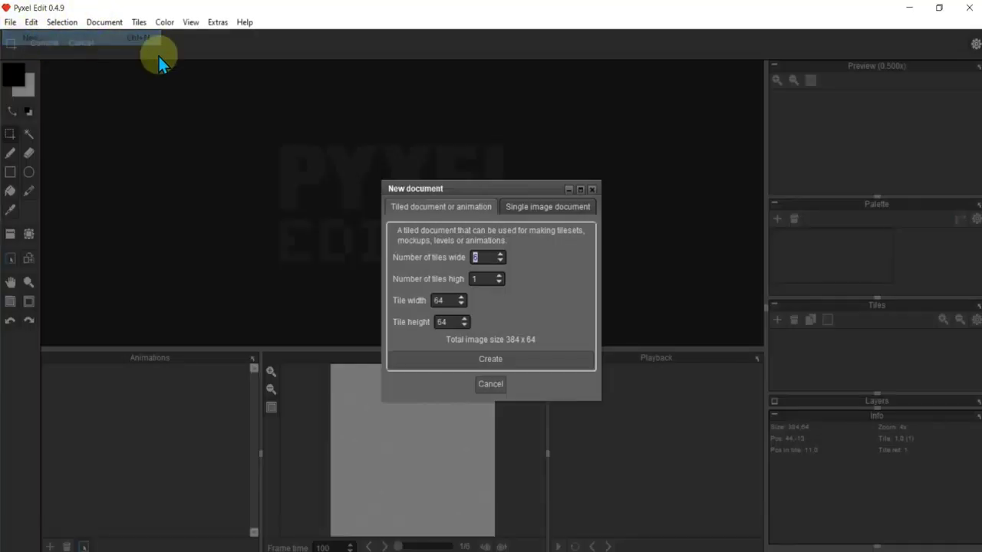
{"action": "type", "text": "2"}
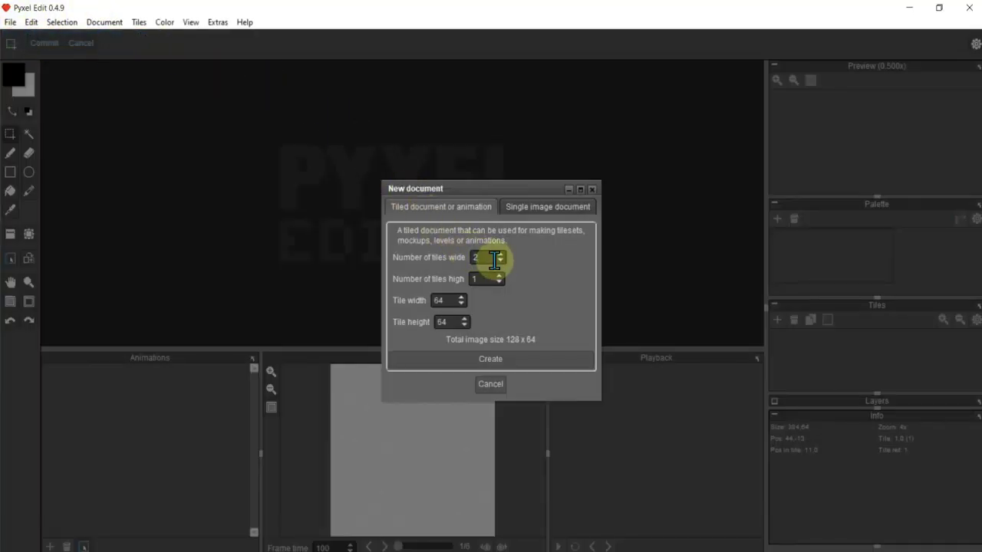
{"action": "key", "text": "Return"}
{"action": "scroll", "coordinate": [473, 245], "scroll_direction": "down", "scroll_amount": 2}
{"action": "scroll", "coordinate": [473, 244], "scroll_direction": "up", "scroll_amount": 1}
{"action": "left_click", "coordinate": [777, 319]}
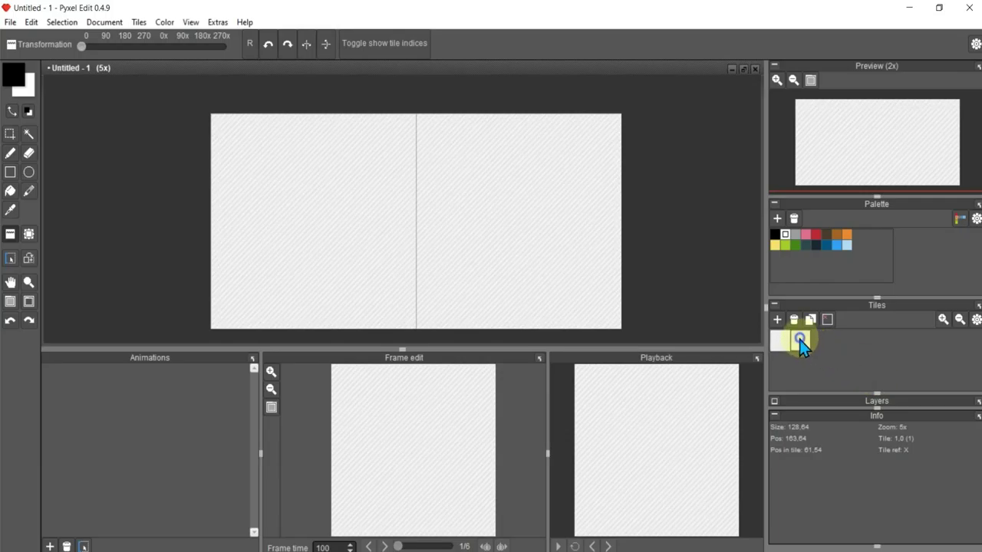
- Draw a thick black rectangle outline across the left tile with the Rectangle tool
{"action": "left_click", "coordinate": [10, 172]}
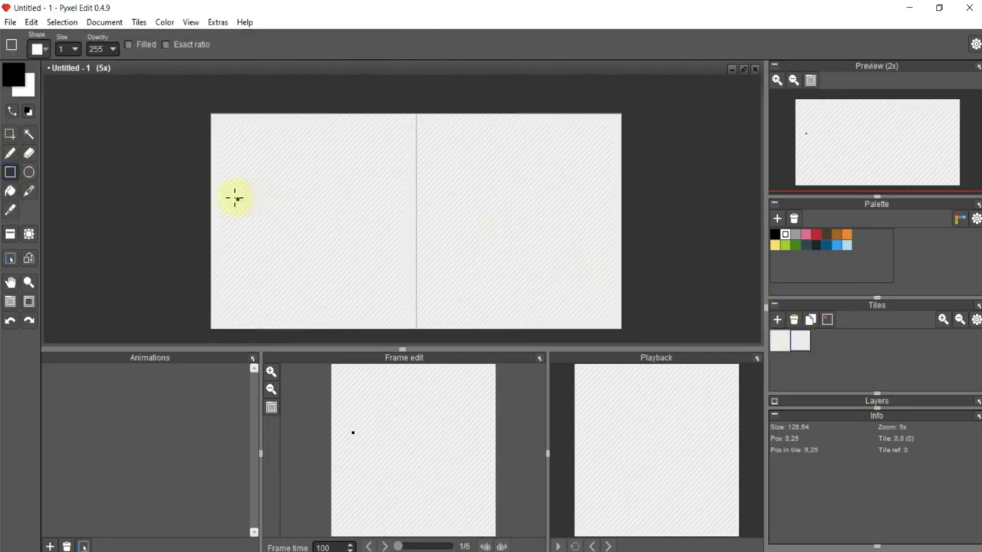
{"action": "left_click_drag", "start_coordinate": [228, 196], "coordinate": [405, 241]}
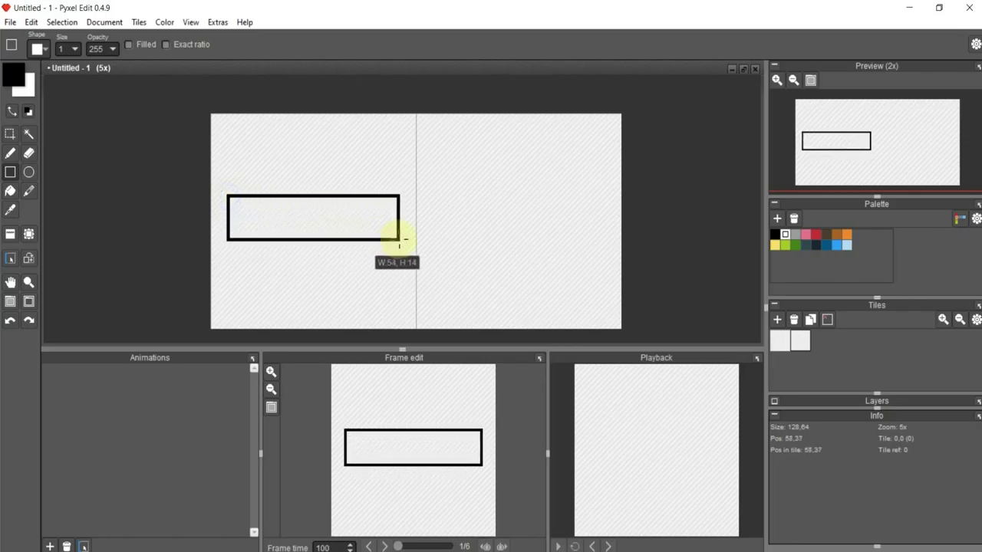
{"action": "left_click_drag", "start_coordinate": [404, 241], "coordinate": [409, 240]}
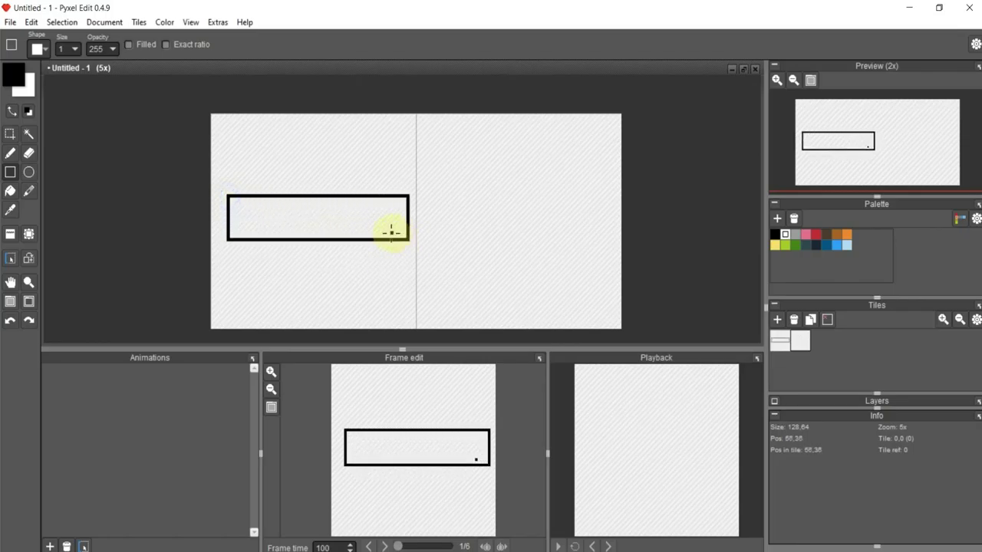
- Cut and paste the rectangle, nudge it right and down, then commit and deselect
{"action": "left_click", "coordinate": [10, 134]}
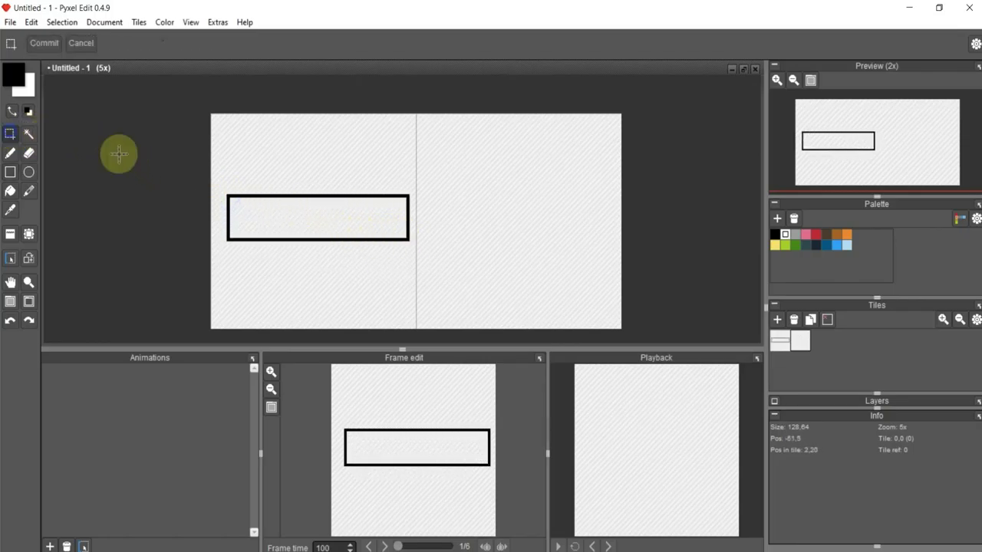
{"action": "mouse_move", "coordinate": [223, 191]}
{"action": "left_mouse_down"}
{"action": "mouse_move", "coordinate": [411, 246]}
{"action": "mouse_move", "coordinate": [376, 219]}
{"action": "left_mouse_up"}
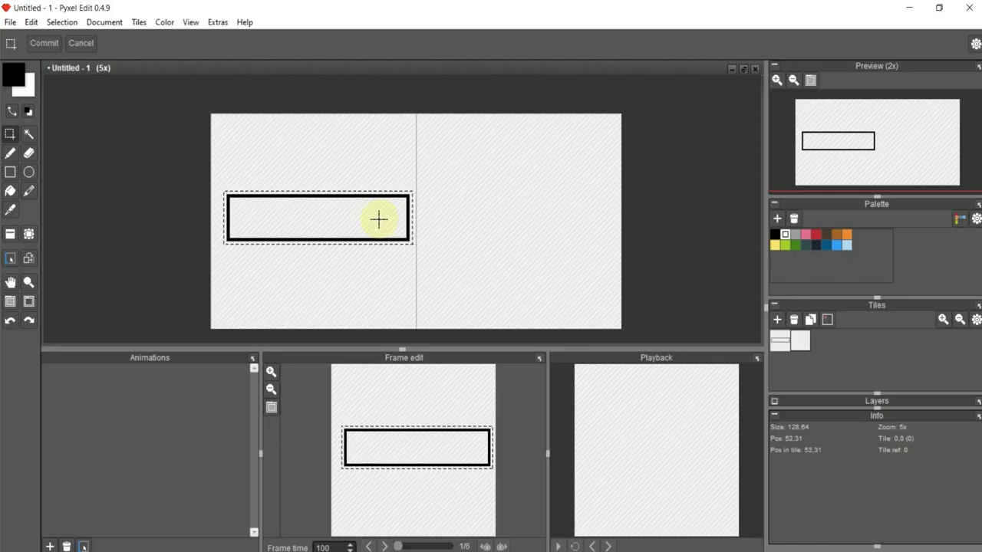
{"action": "key", "text": "ctrl+x"}
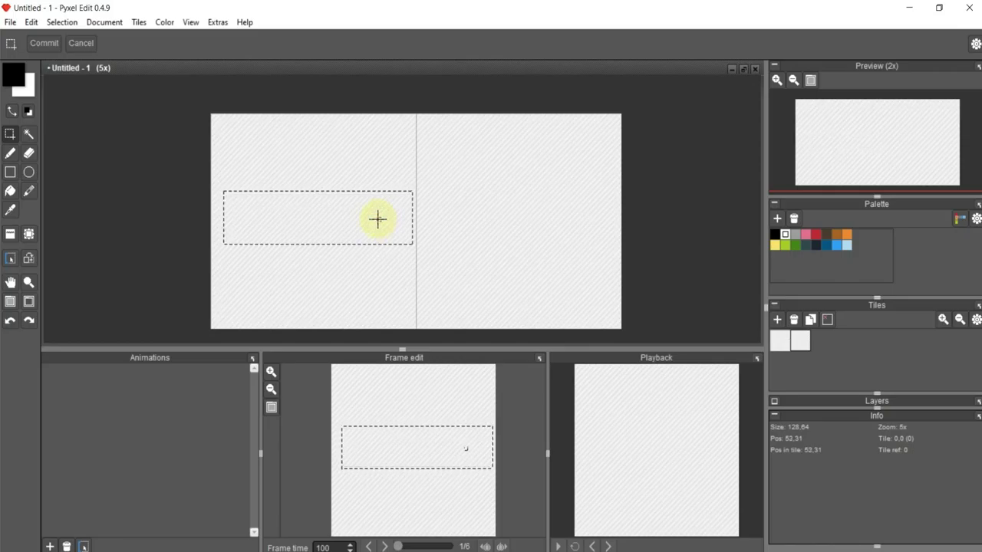
{"action": "key", "text": "ctrl+v"}
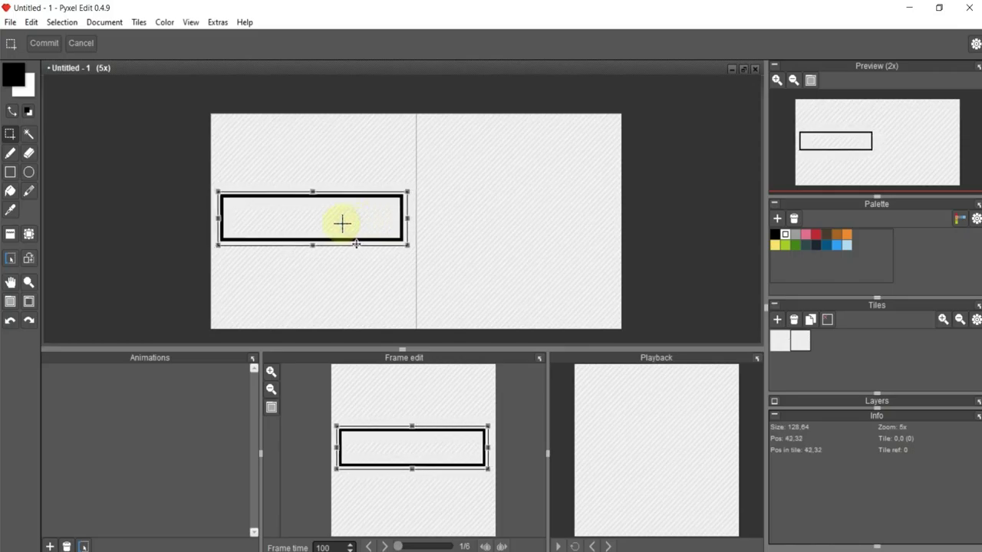
{"action": "left_click_drag", "start_coordinate": [342, 223], "coordinate": [344, 234]}
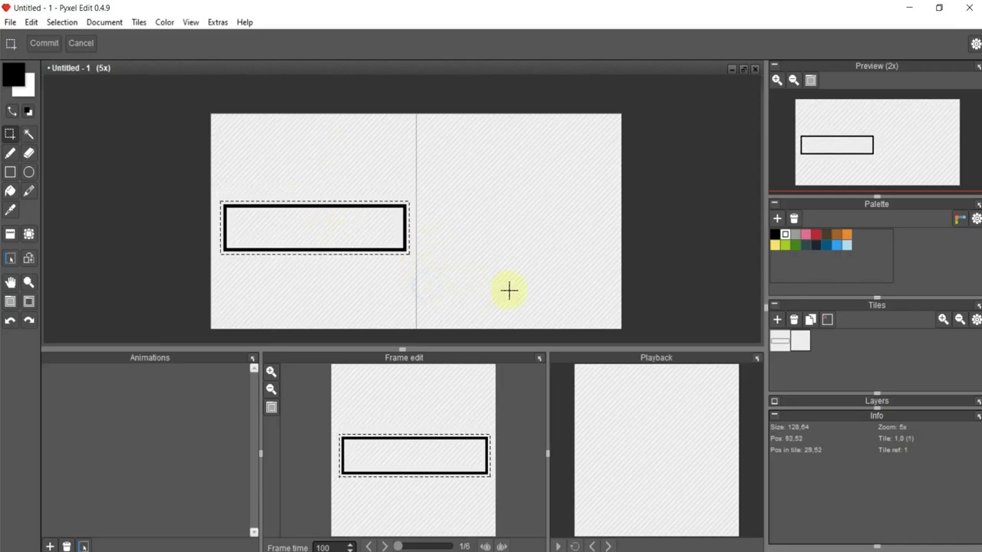
{"action": "left_click", "coordinate": [208, 112]}
{"action": "left_click", "coordinate": [411, 325]}
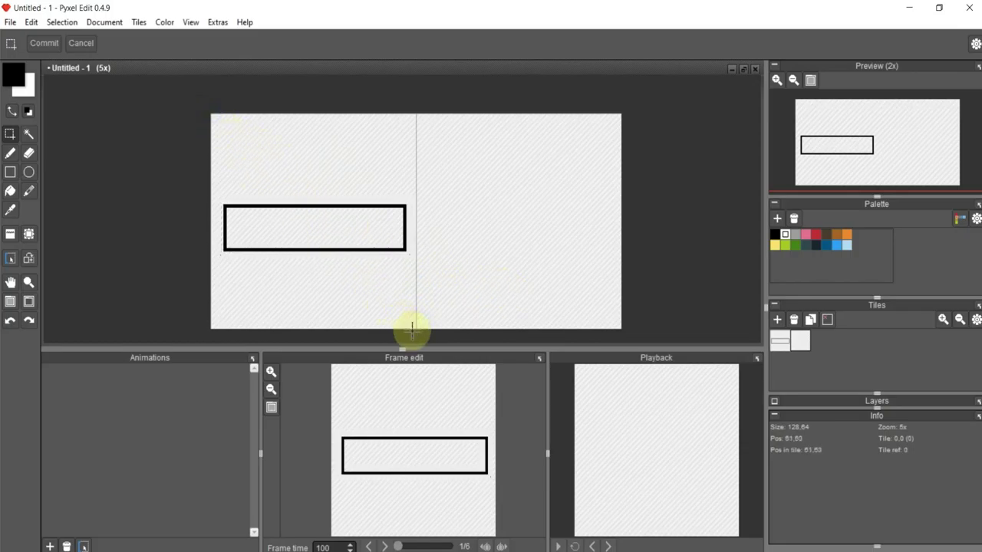
- Copy the left tile's rectangle and place the copy in the right tile
{"action": "left_click_drag", "start_coordinate": [414, 328], "coordinate": [210, 115]}
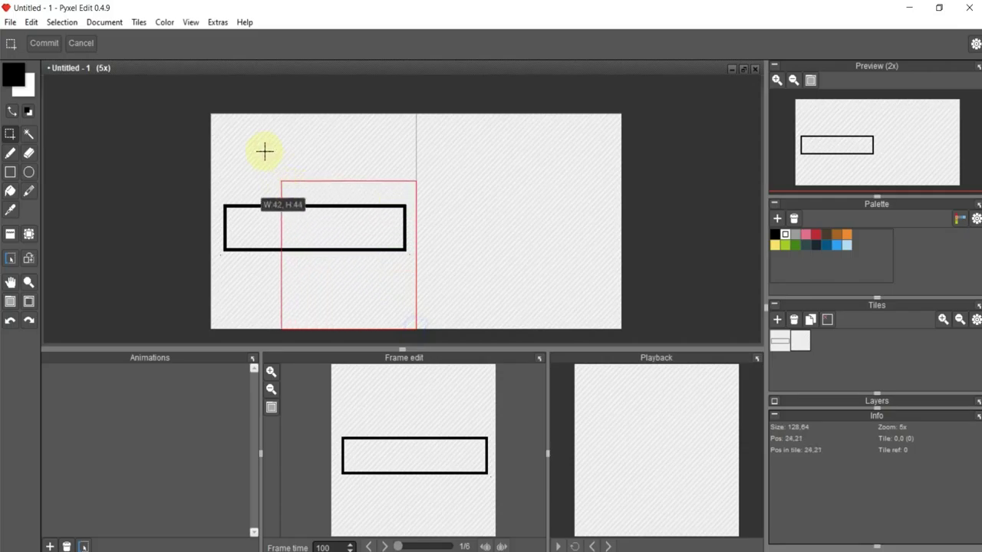
{"action": "key", "text": "ctrl+c"}
{"action": "key", "text": "ctrl+v"}
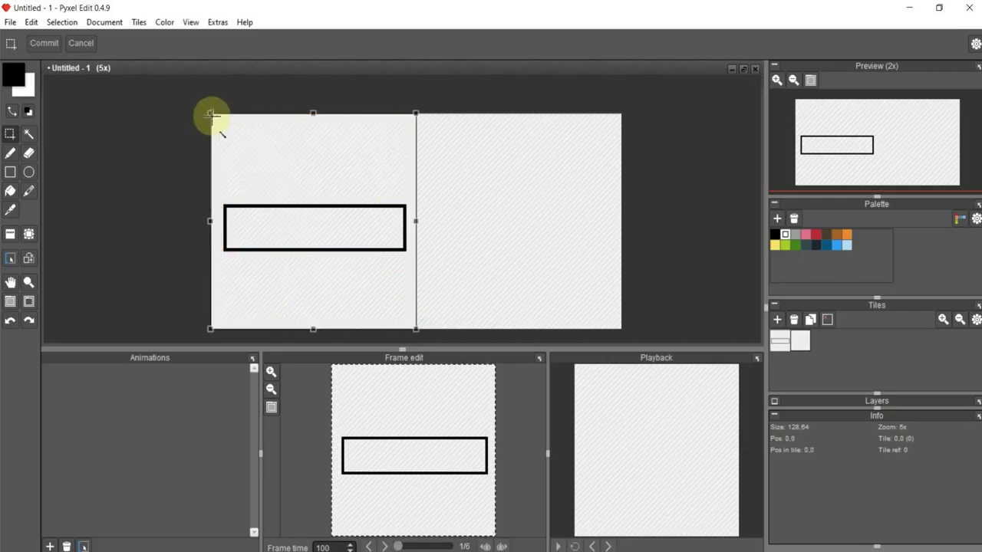
{"action": "mouse_move", "coordinate": [355, 176]}
{"action": "left_mouse_down"}
{"action": "mouse_move", "coordinate": [525, 182]}
{"action": "mouse_move", "coordinate": [536, 172]}
{"action": "left_mouse_up"}
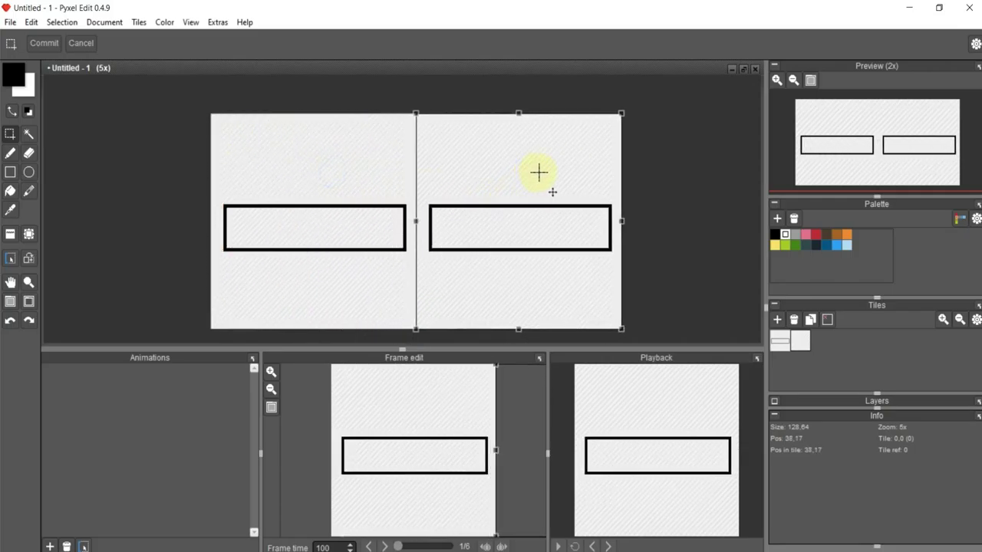
{"action": "left_click", "coordinate": [679, 193]}
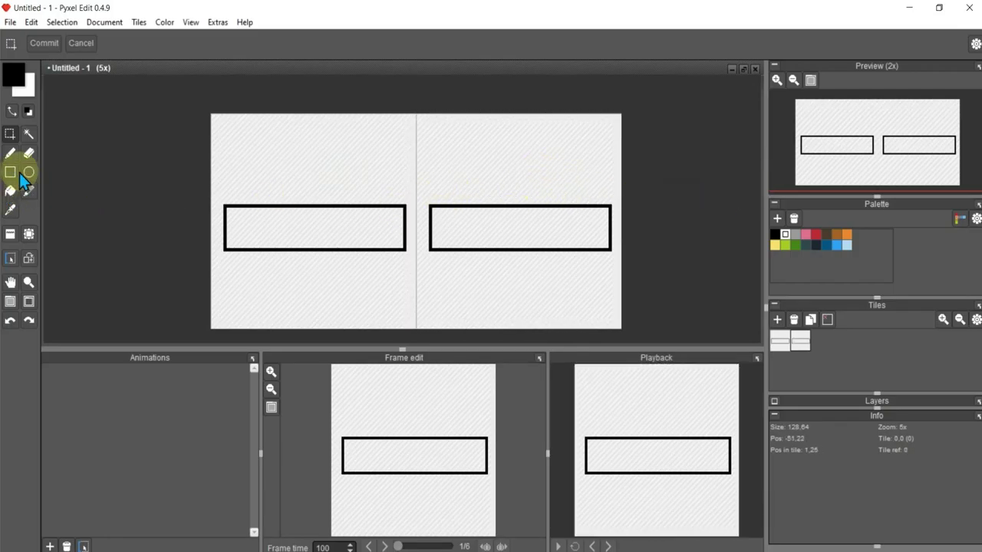
- Flip the right rectangle horizontally and add a second copy higher in that tile
{"action": "left_click_drag", "start_coordinate": [419, 198], "coordinate": [614, 263]}
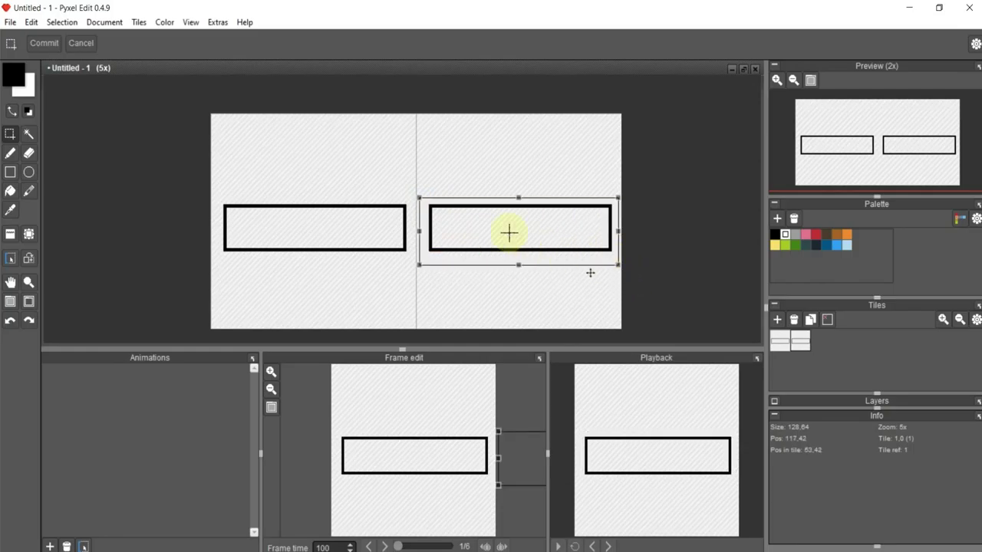
{"action": "left_click", "coordinate": [61, 22]}
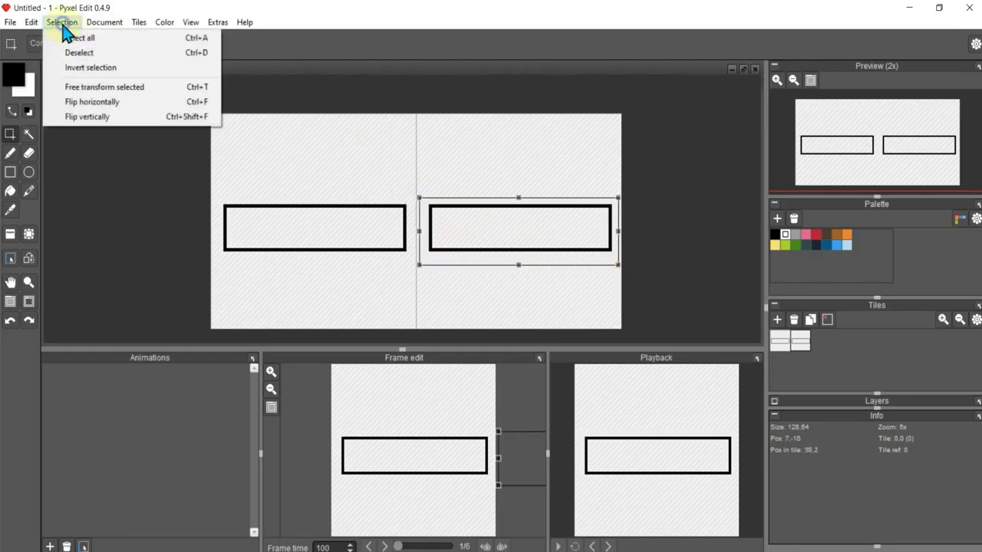
{"action": "left_click", "coordinate": [115, 100]}
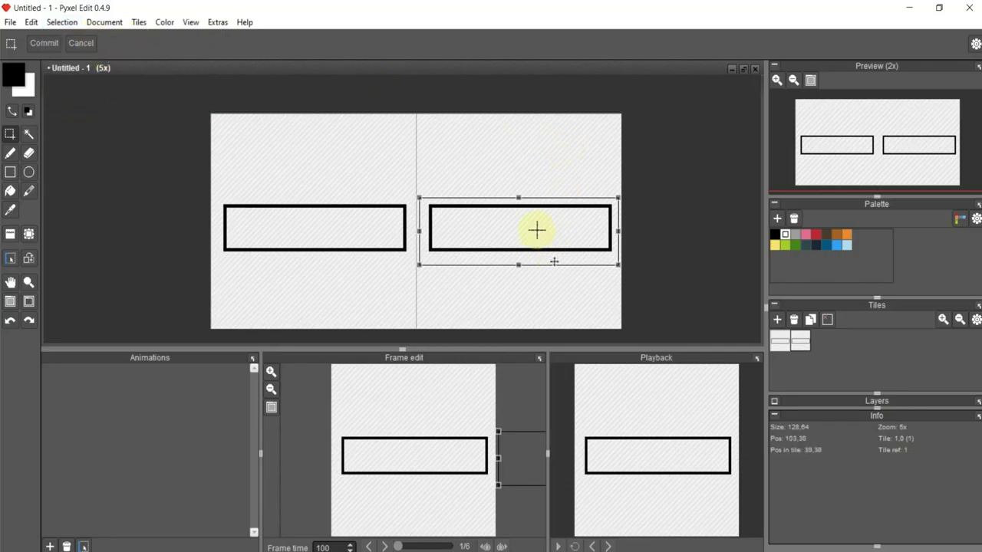
{"action": "left_click_drag", "start_coordinate": [534, 228], "coordinate": [534, 161]}
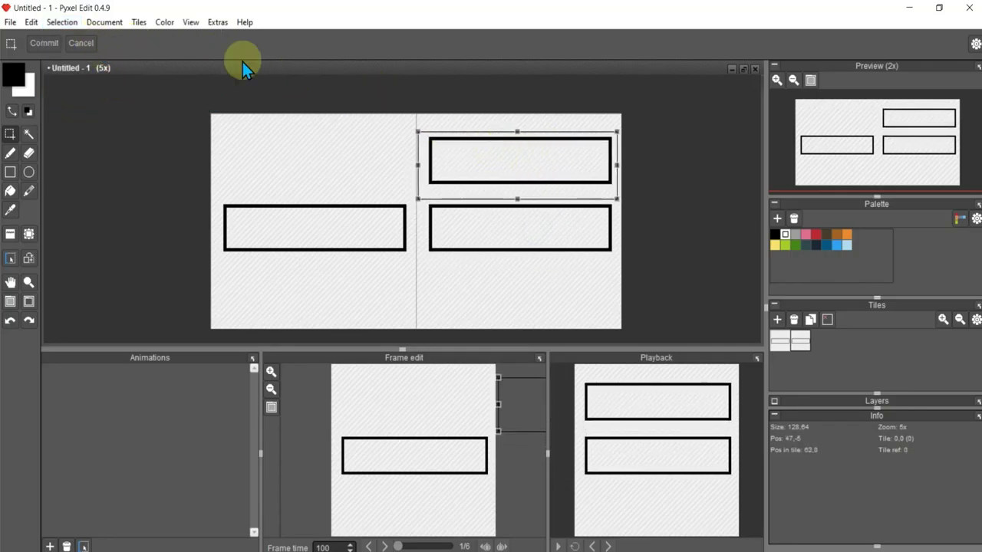
{"action": "left_click", "coordinate": [31, 21]}
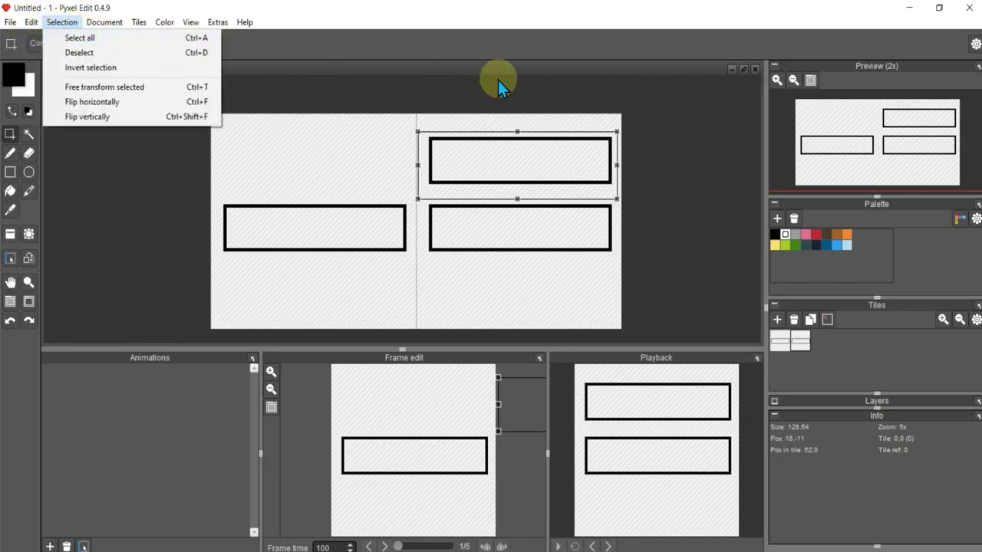
{"action": "left_click", "coordinate": [132, 102]}
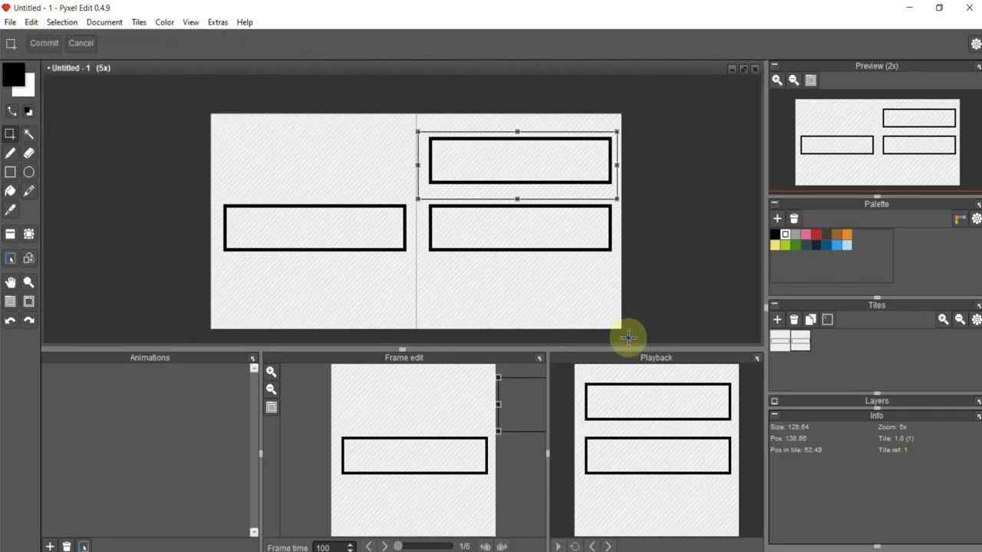
{"action": "left_click", "coordinate": [489, 302]}
{"action": "left_click", "coordinate": [462, 160]}
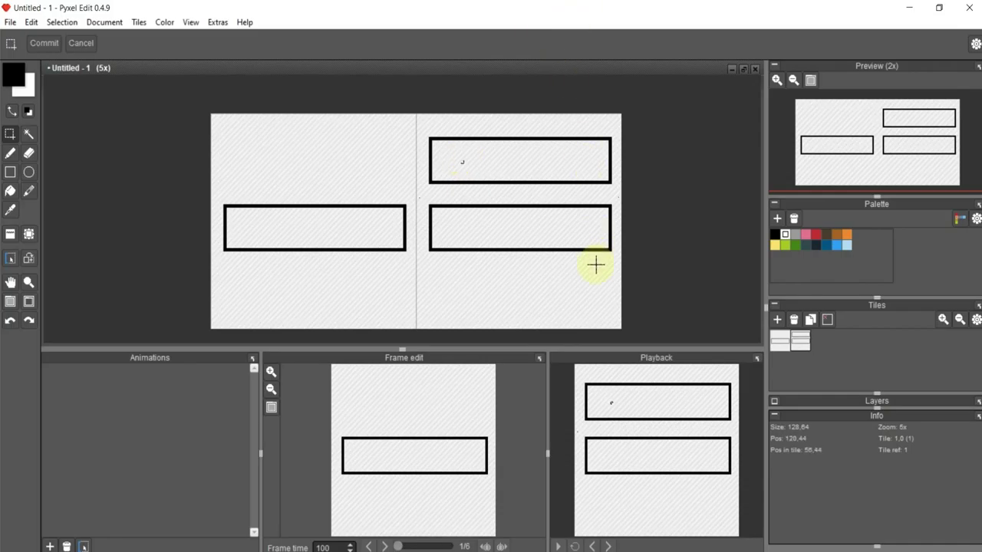
- Undo the stray dot and the upper rectangle copy, then make Tile 1 active
{"action": "key", "text": "ctrl+z"}
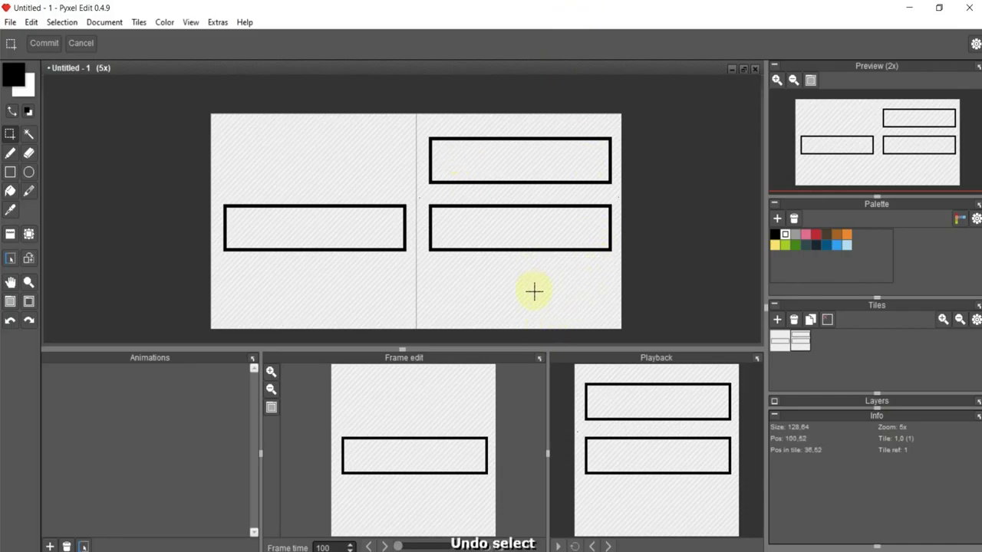
{"action": "key", "text": "ctrl+z"}
{"action": "key", "text": "ctrl+z"}
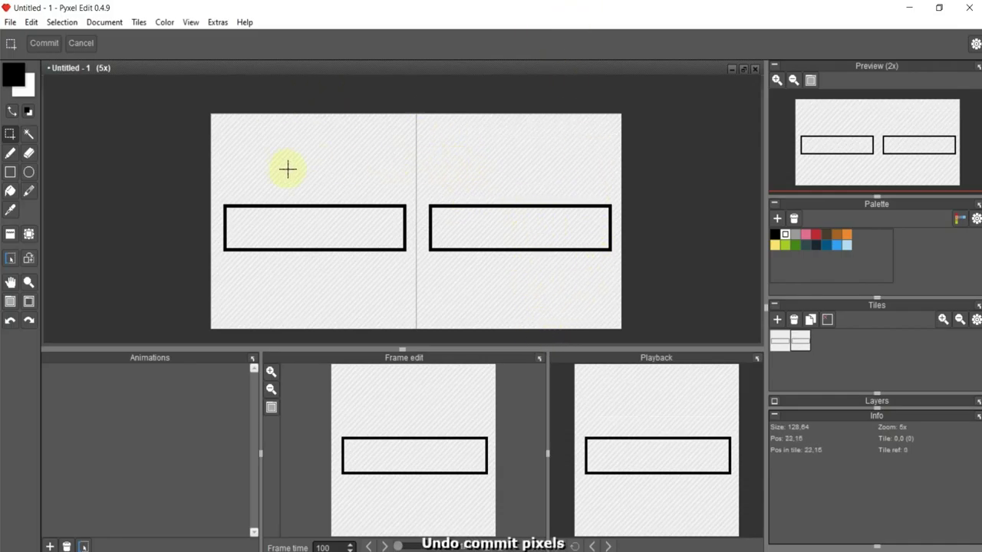
{"action": "left_click", "coordinate": [801, 343]}
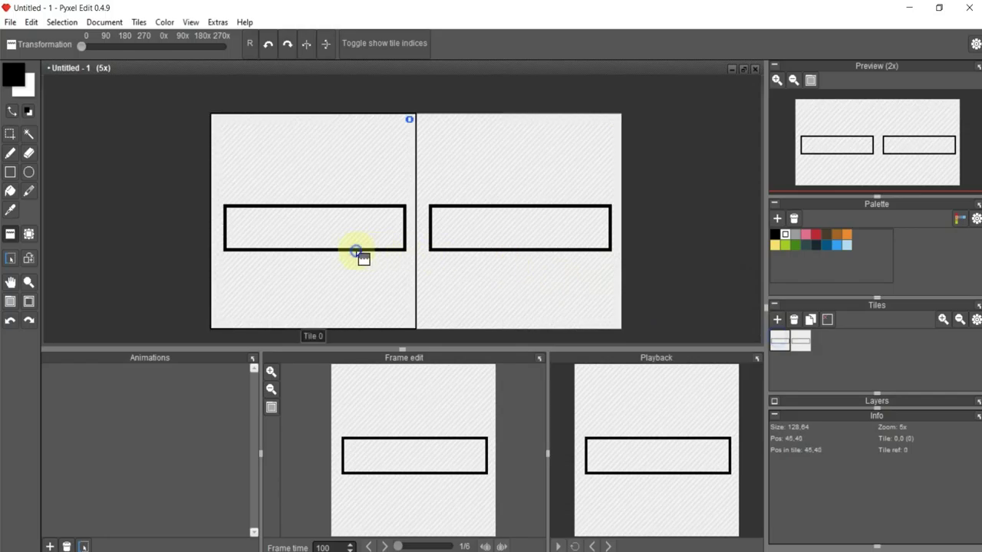
- Select the right tile's rectangle, flip it horizontally, and put it into free transform
{"action": "left_click", "coordinate": [74, 23]}
{"action": "mouse_move", "coordinate": [105, 22]}
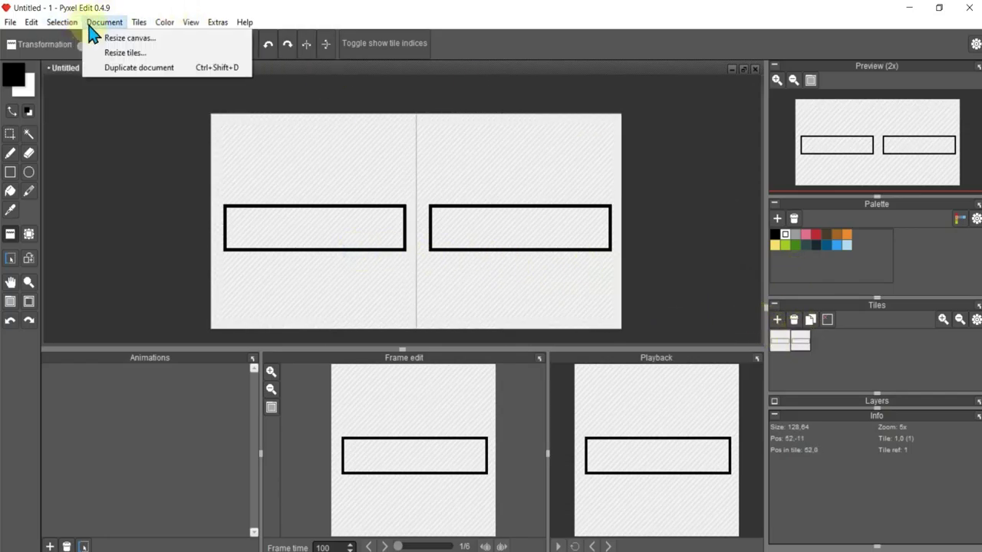
{"action": "mouse_move", "coordinate": [62, 22]}
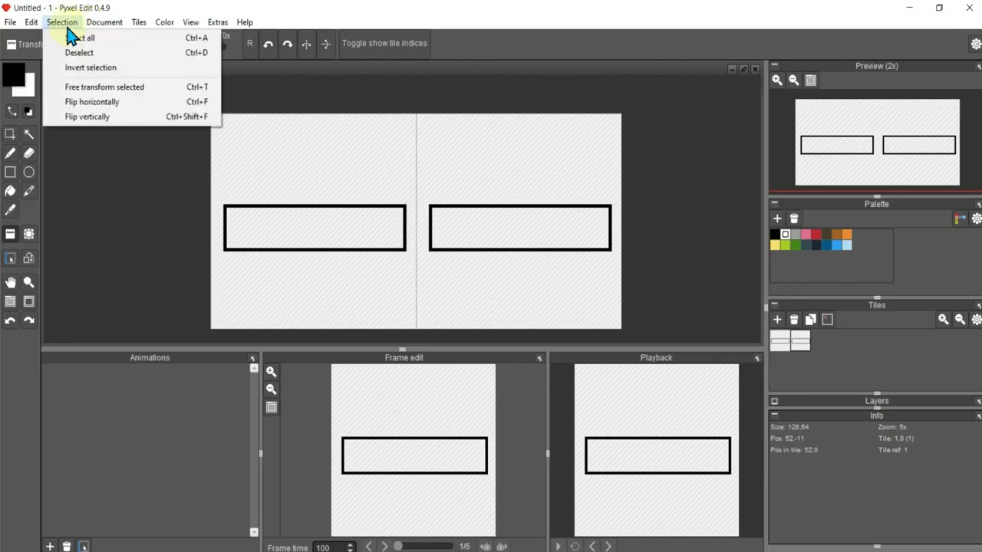
{"action": "left_click", "coordinate": [110, 88]}
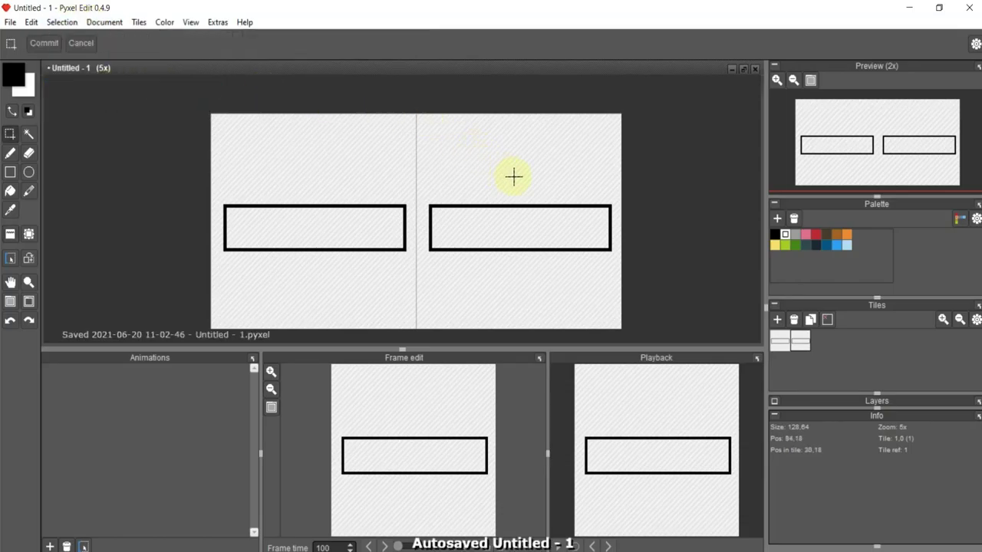
{"action": "mouse_move", "coordinate": [422, 158]}
{"action": "left_mouse_down"}
{"action": "mouse_move", "coordinate": [549, 274]}
{"action": "mouse_move", "coordinate": [613, 274]}
{"action": "left_mouse_up"}
{"action": "left_click", "coordinate": [53, 23]}
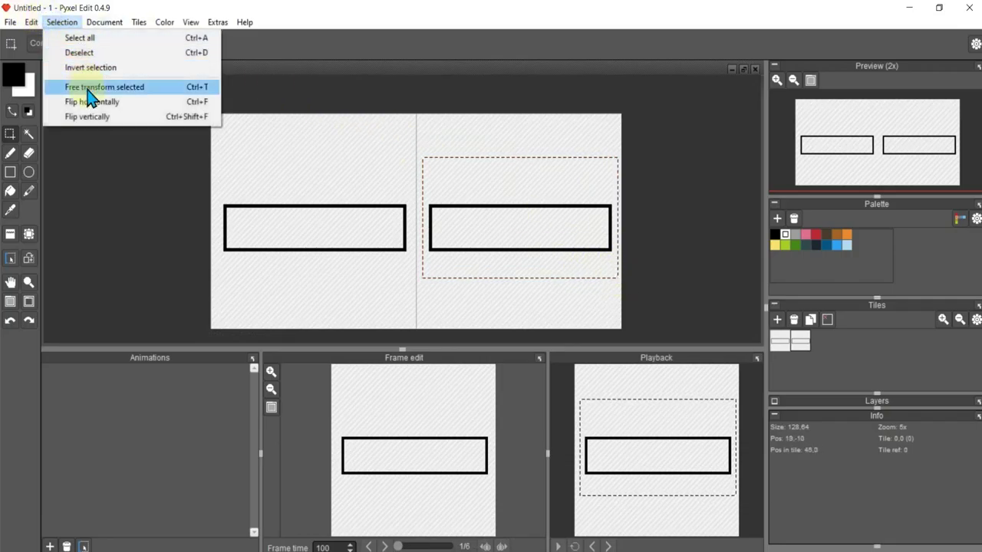
{"action": "left_click", "coordinate": [96, 101]}
{"action": "left_click", "coordinate": [61, 21]}
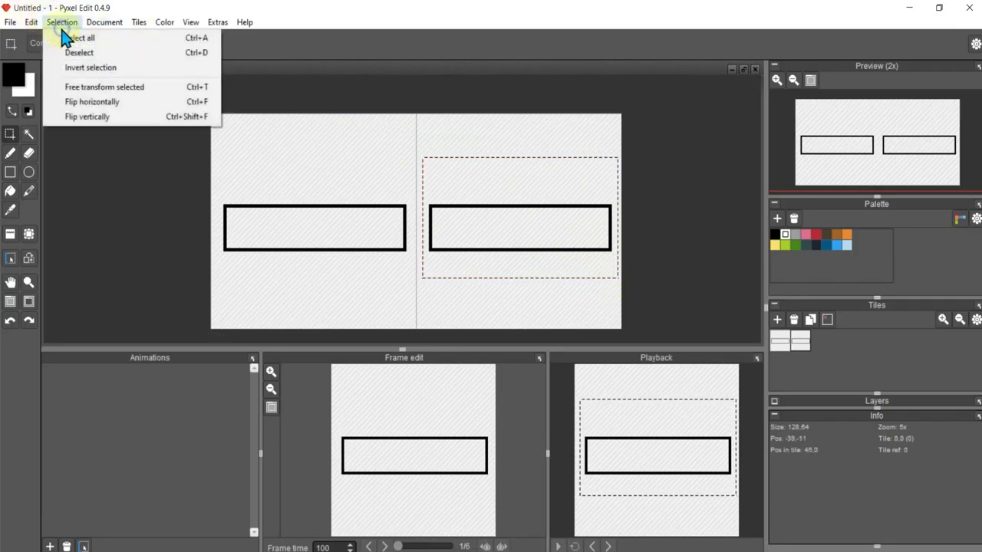
{"action": "left_click", "coordinate": [116, 89]}
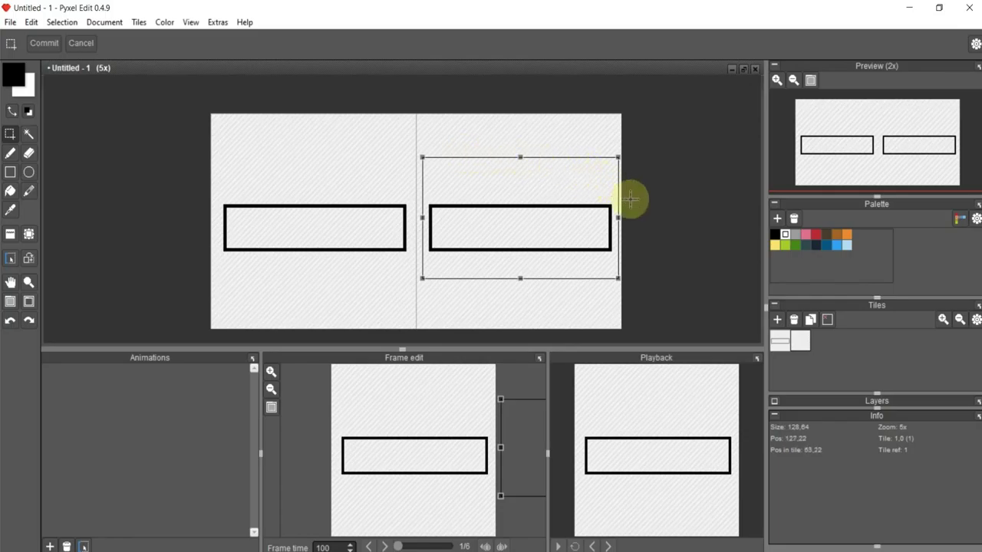
- Rotate the right rectangle upright, reposition it, and commit it
{"action": "mouse_move", "coordinate": [621, 149]}
{"action": "left_mouse_down"}
{"action": "mouse_move", "coordinate": [649, 236]}
{"action": "mouse_move", "coordinate": [569, 293]}
{"action": "left_mouse_up"}
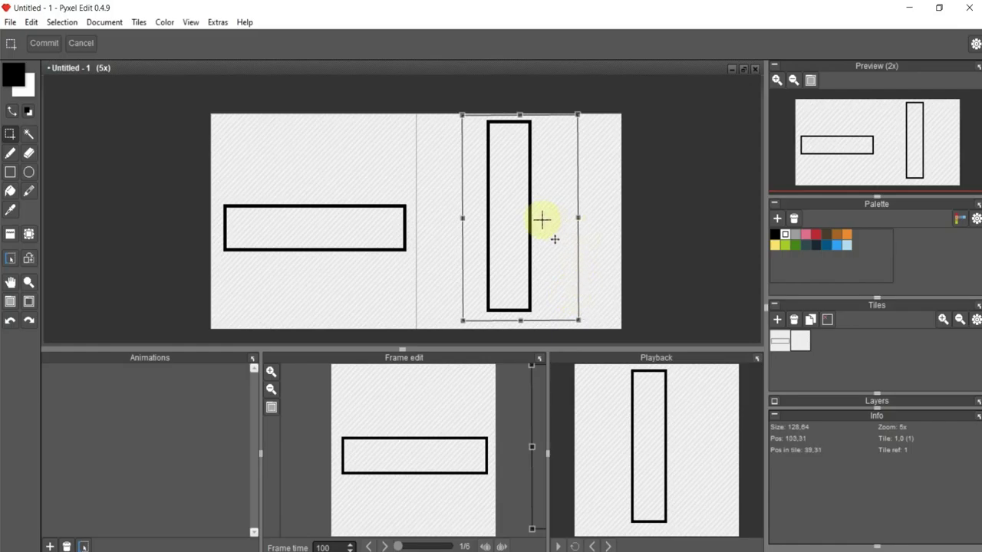
{"action": "left_click_drag", "start_coordinate": [541, 220], "coordinate": [550, 225]}
{"action": "key", "text": "Return"}
{"action": "left_click", "coordinate": [699, 235]}
- Paste a copy of the left rectangle across the upright one to form a cross
{"action": "mouse_move", "coordinate": [217, 199]}
{"action": "left_mouse_down"}
{"action": "mouse_move", "coordinate": [305, 250]}
{"action": "mouse_move", "coordinate": [408, 259]}
{"action": "mouse_move", "coordinate": [575, 240]}
{"action": "left_mouse_up"}
{"action": "key", "text": "ctrl+c"}
{"action": "key", "text": "ctrl+v"}
{"action": "left_click", "coordinate": [675, 213]}
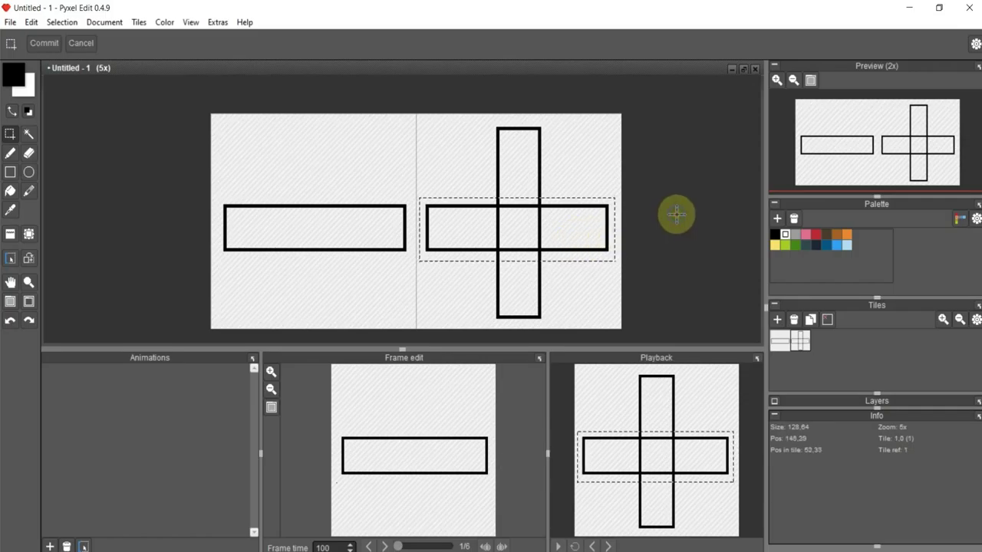
{"action": "left_click", "coordinate": [677, 230]}
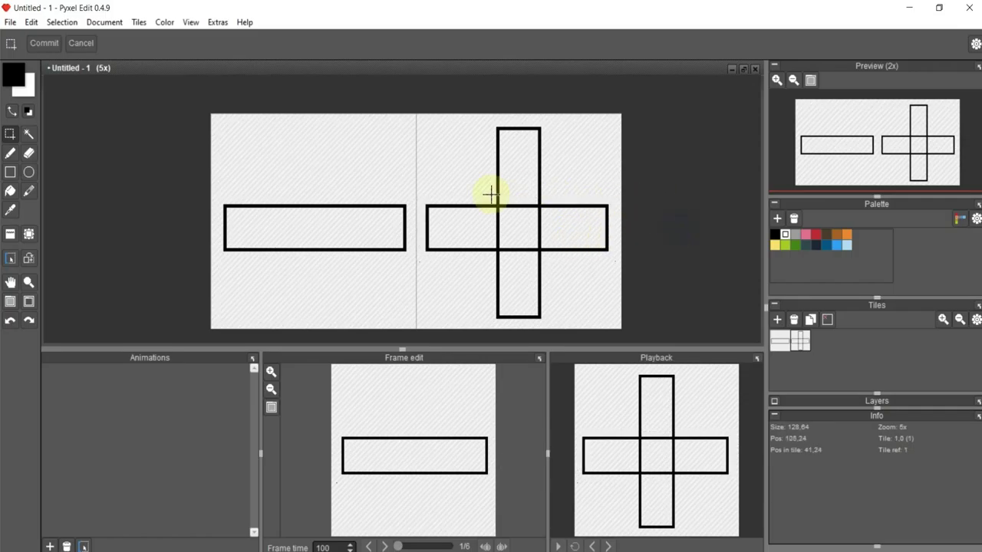
- Bucket-fill the cross's top, left, centre and remaining arms green
{"action": "left_click", "coordinate": [10, 191]}
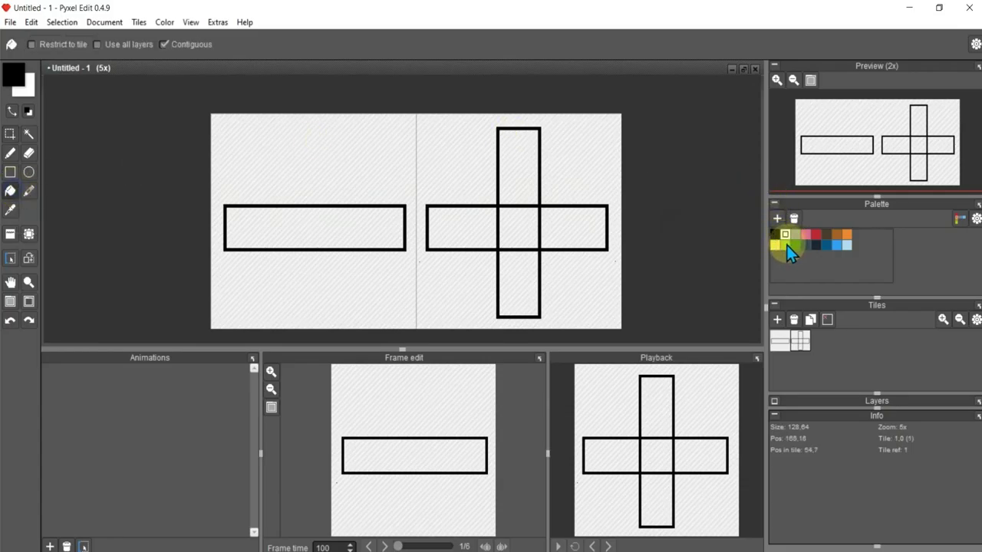
{"action": "left_click", "coordinate": [525, 192]}
{"action": "left_click", "coordinate": [466, 225]}
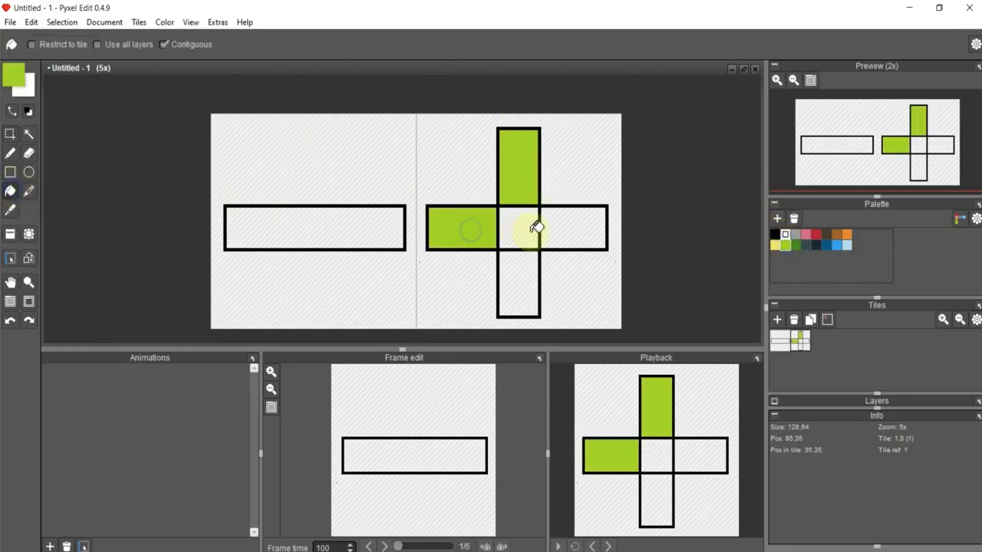
{"action": "left_click", "coordinate": [522, 227]}
{"action": "left_click", "coordinate": [531, 269]}
{"action": "left_click", "coordinate": [553, 220]}
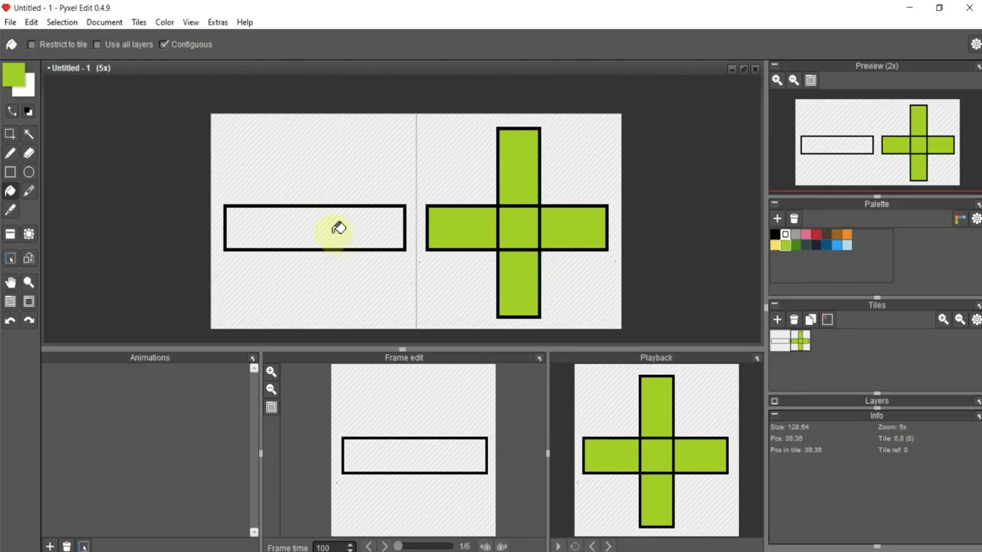
- Fill the left rectangle red and zoom in on the cross
{"action": "left_click", "coordinate": [395, 230]}
{"action": "scroll", "coordinate": [559, 222], "scroll_direction": "up", "scroll_amount": 2}
{"action": "scroll", "coordinate": [559, 222], "scroll_direction": "up", "scroll_amount": 3}
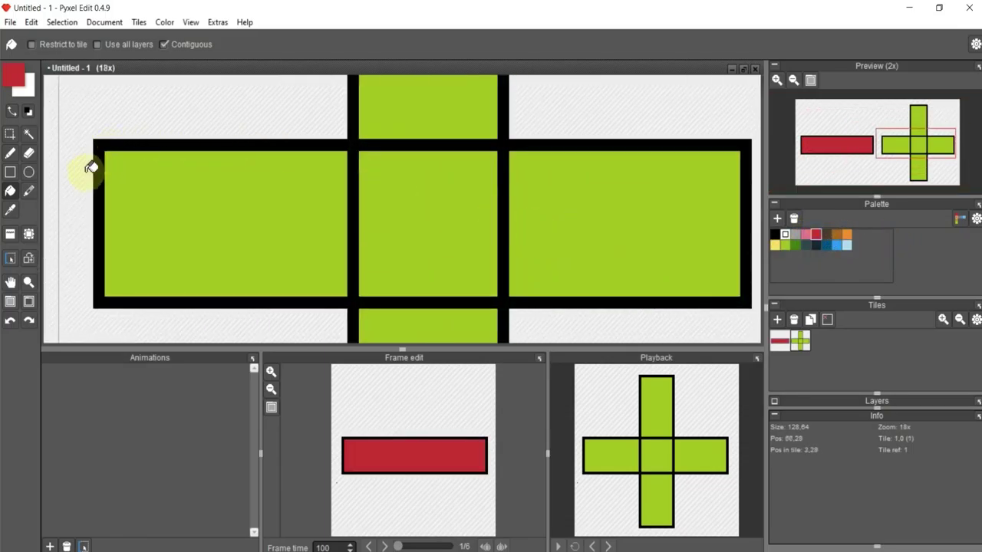
- Paint over the black line inside the cross with a green pencil
{"action": "left_click", "coordinate": [11, 154]}
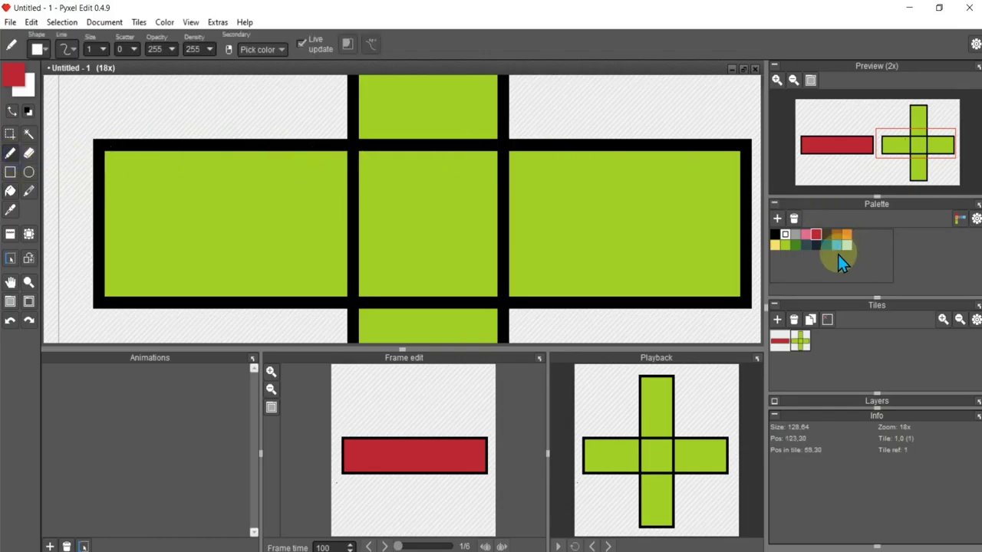
{"action": "left_click", "coordinate": [786, 246]}
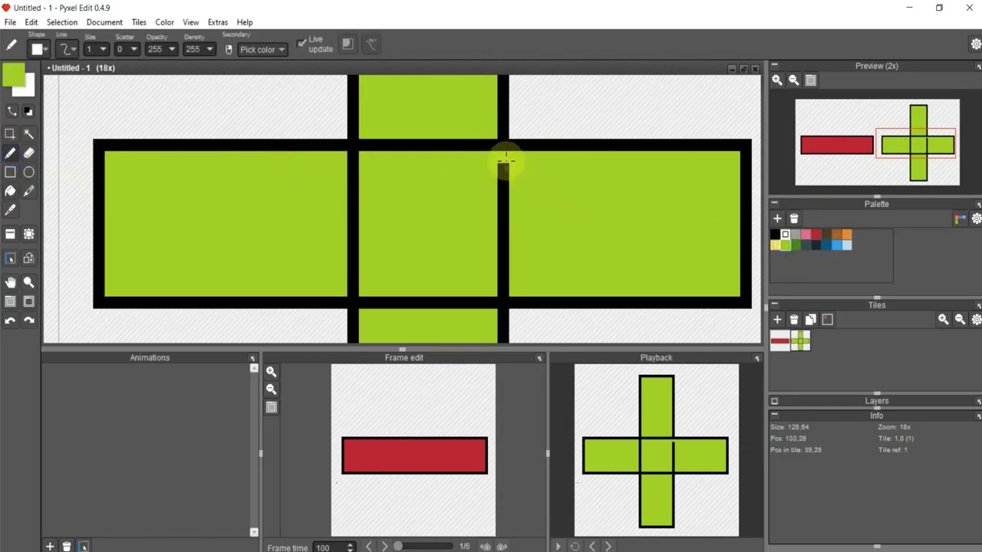
{"action": "mouse_move", "coordinate": [502, 158]}
{"action": "left_mouse_down"}
{"action": "mouse_move", "coordinate": [502, 296]}
{"action": "mouse_move", "coordinate": [377, 296]}
{"action": "mouse_move", "coordinate": [361, 284]}
{"action": "mouse_move", "coordinate": [355, 160]}
{"action": "mouse_move", "coordinate": [471, 143]}
{"action": "mouse_move", "coordinate": [437, 144]}
{"action": "left_mouse_up"}
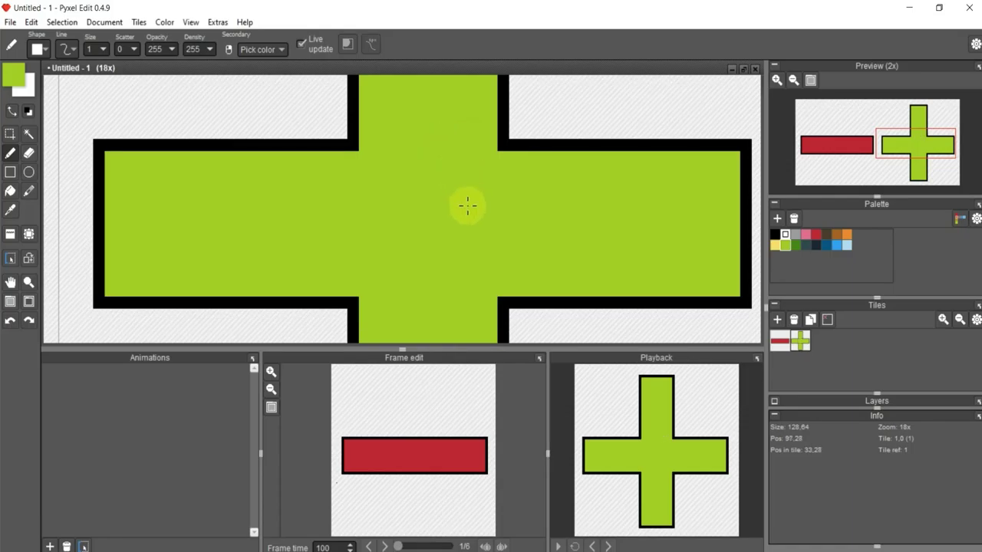
{"action": "scroll", "coordinate": [465, 204], "scroll_direction": "down", "scroll_amount": 5}
- Save the drawing as ExplosionPNG in the Scam Token Destroyer Art Originals folder
{"action": "key", "text": "ctrl+s"}
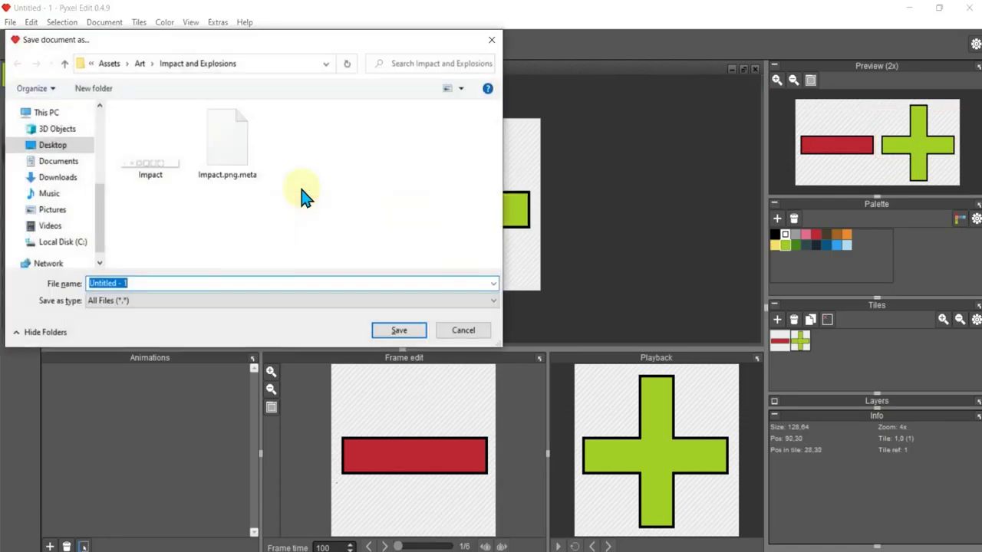
{"action": "left_click", "coordinate": [109, 65]}
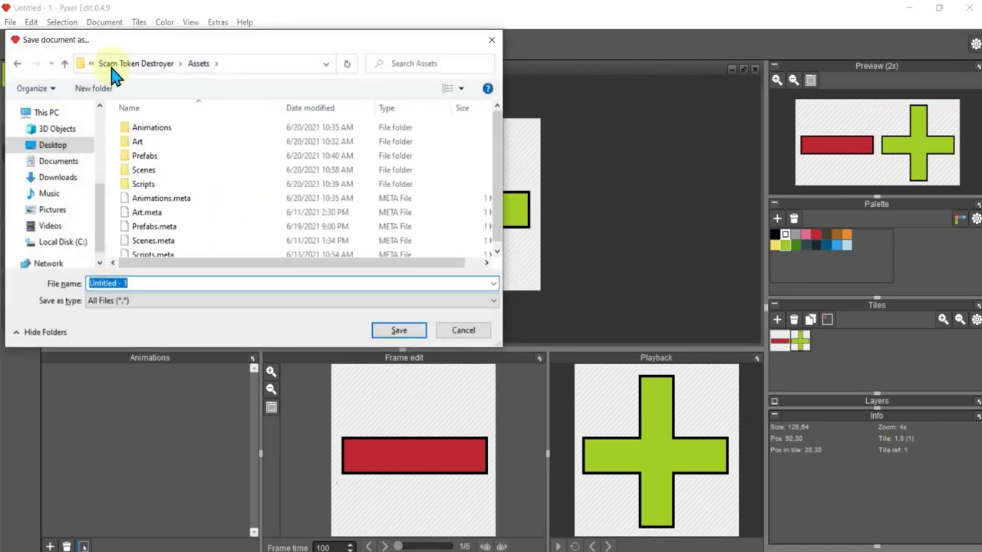
{"action": "left_click", "coordinate": [138, 64]}
{"action": "left_click", "coordinate": [135, 67]}
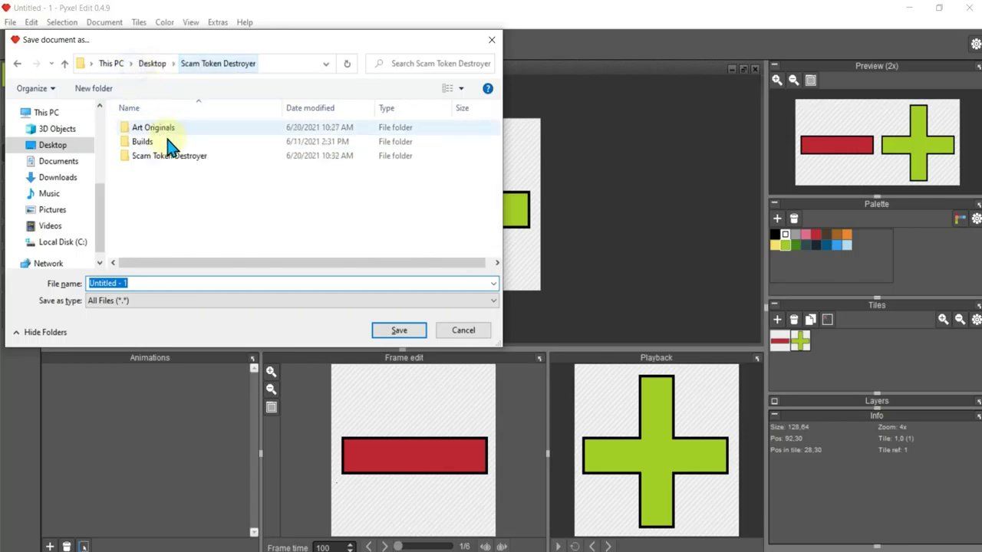
{"action": "double_click", "coordinate": [162, 129]}
{"action": "left_click", "coordinate": [167, 279]}
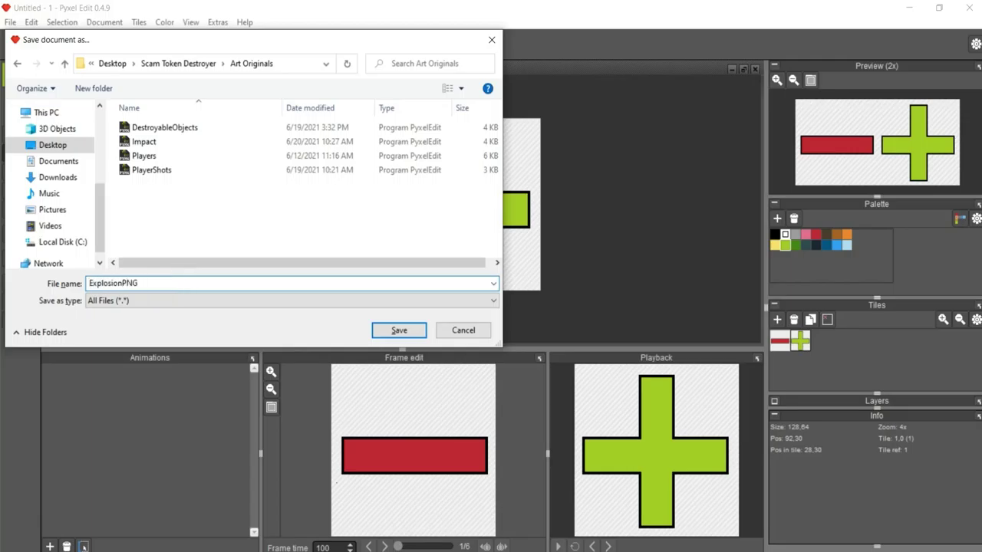
{"action": "key", "text": "Return"}
- Open the Export tileset settings and browse for a different export folder
{"action": "left_click", "coordinate": [11, 21]}
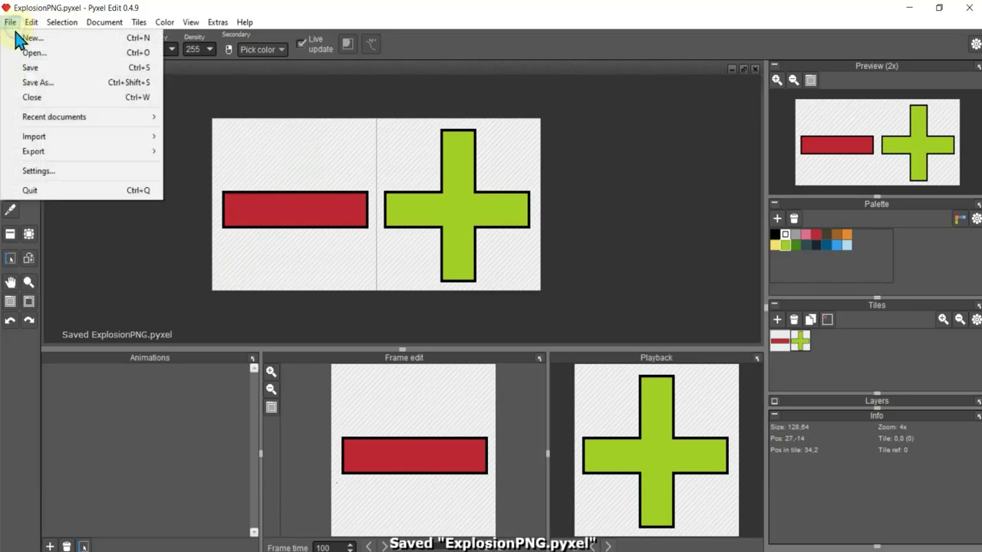
{"action": "left_click", "coordinate": [64, 153]}
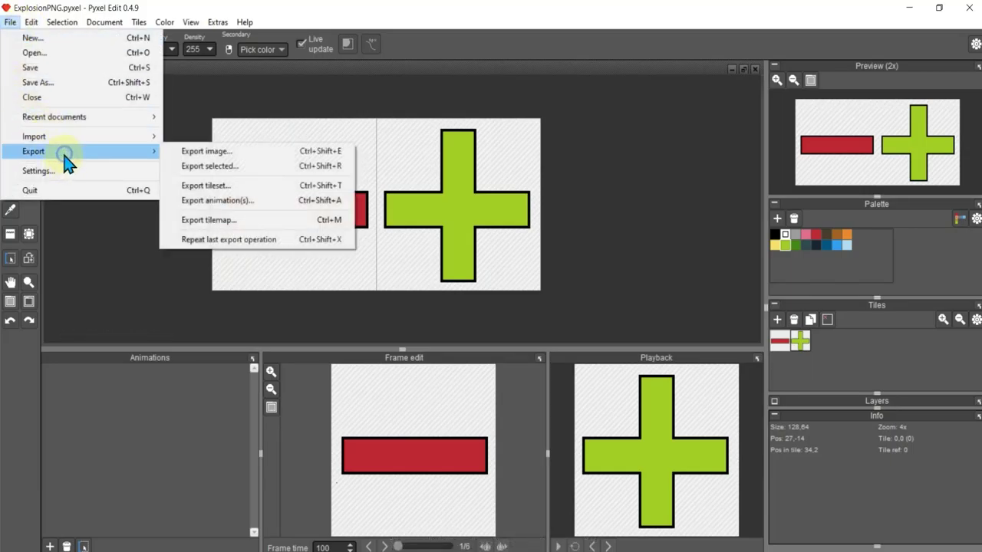
{"action": "left_click", "coordinate": [241, 186]}
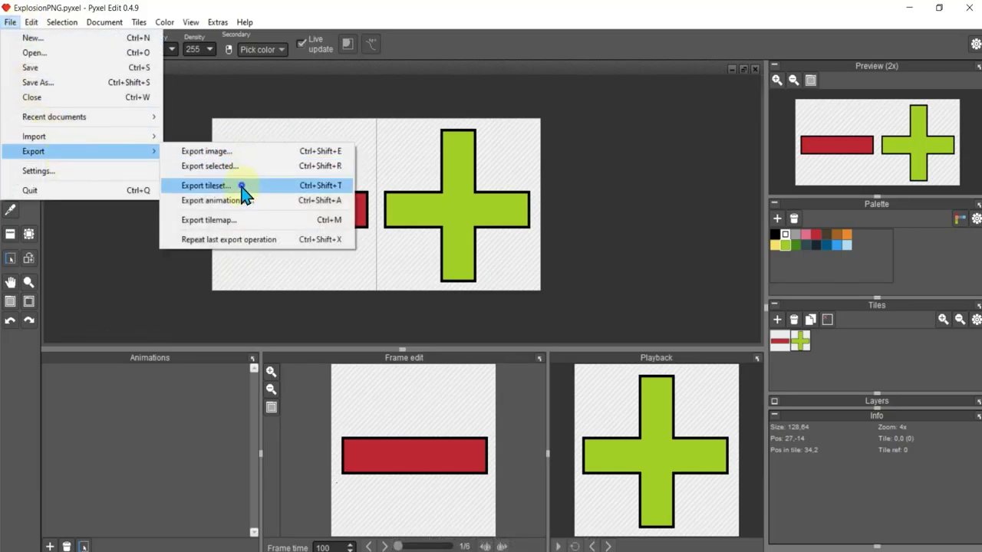
{"action": "left_click", "coordinate": [463, 334]}
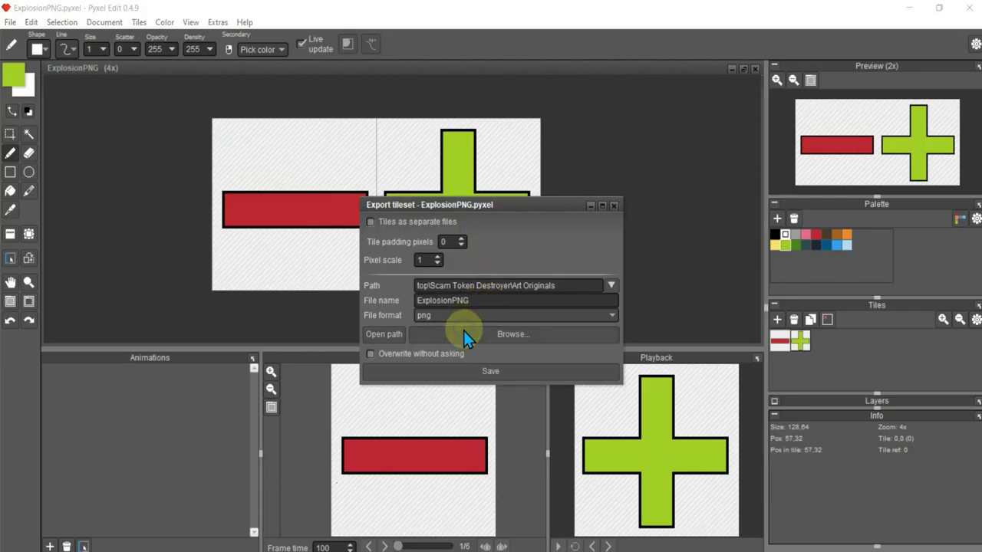
- Export the tileset as ExplosionPNG.png into Scam Token Destroyer\Assets\Art\Impact and Explosions
{"action": "left_click", "coordinate": [170, 65]}
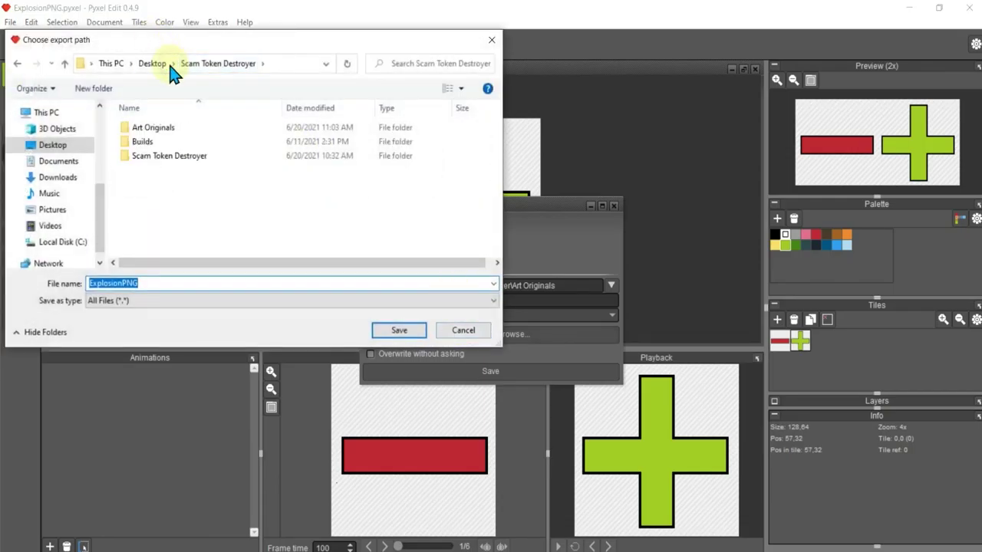
{"action": "double_click", "coordinate": [187, 156]}
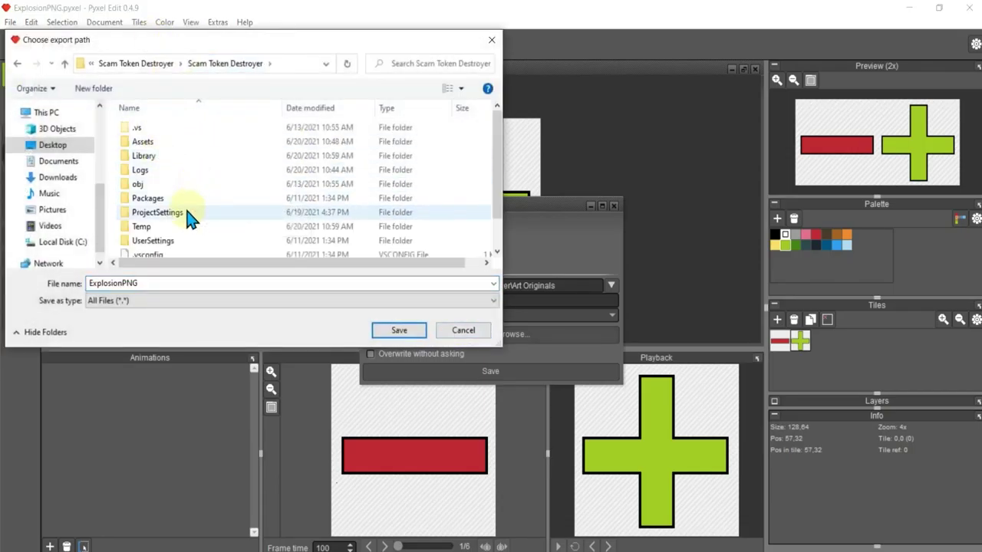
{"action": "double_click", "coordinate": [163, 142]}
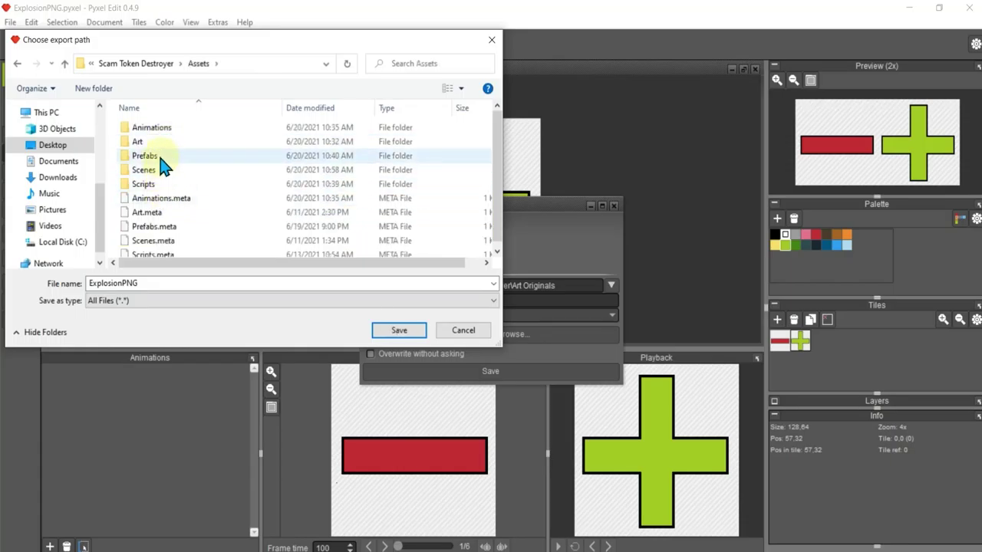
{"action": "double_click", "coordinate": [141, 142]}
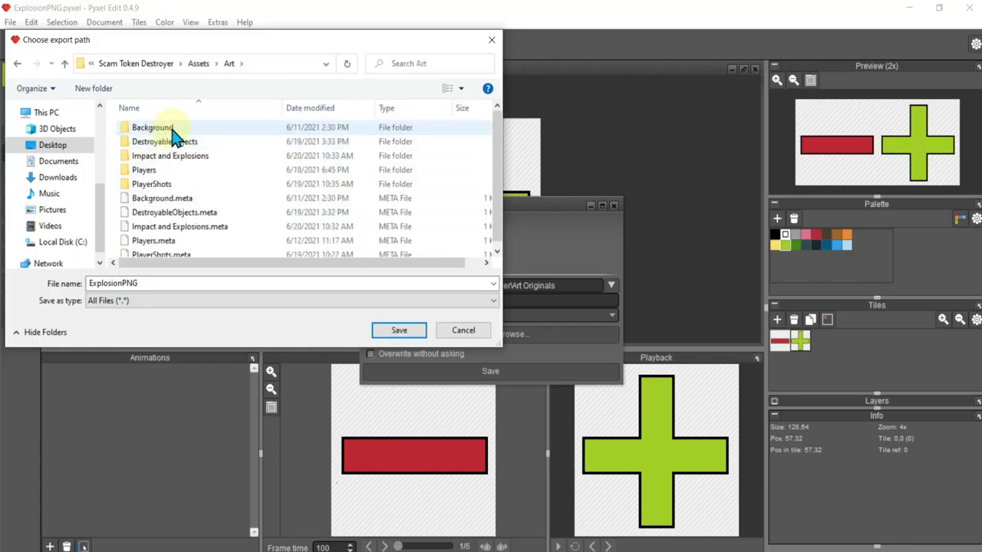
{"action": "double_click", "coordinate": [196, 157]}
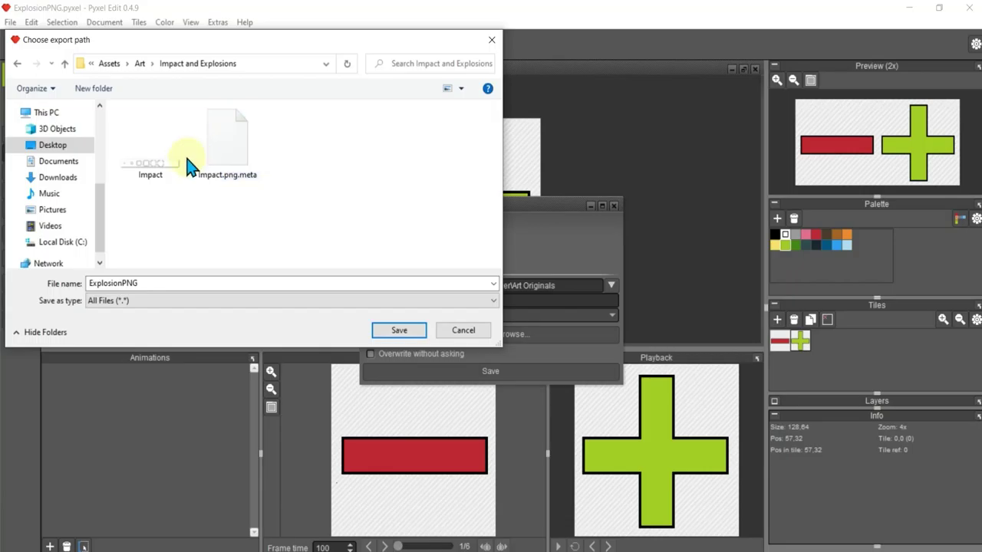
{"action": "left_click", "coordinate": [400, 333]}
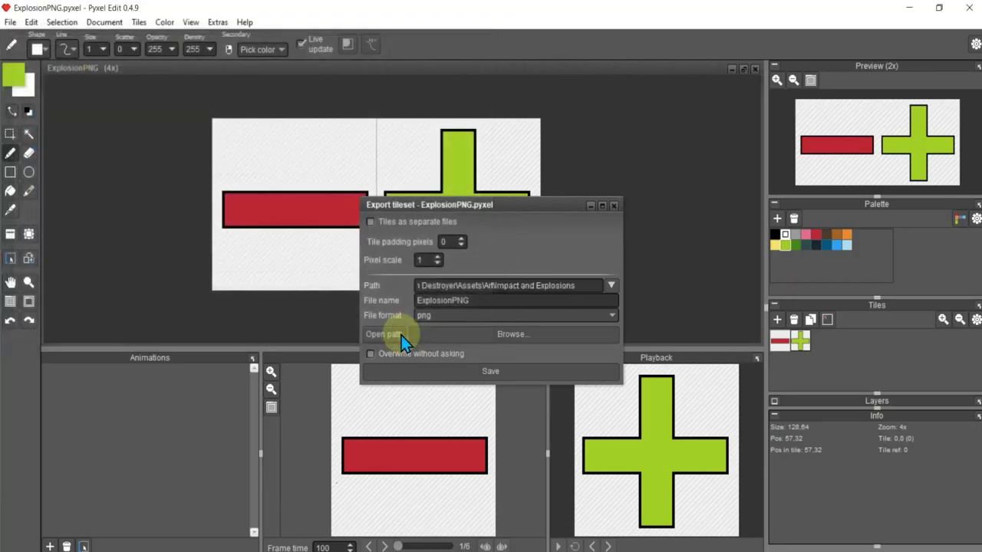
{"action": "left_click", "coordinate": [443, 366]}
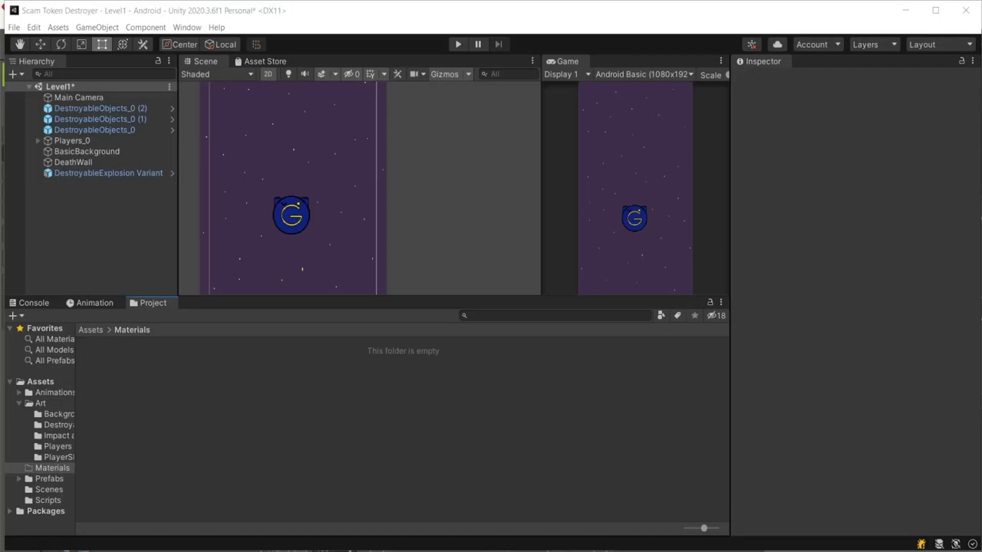
- Create a new Standard material named Positive in the Materials folder via Create > Material
{"action": "right_click", "coordinate": [98, 377]}
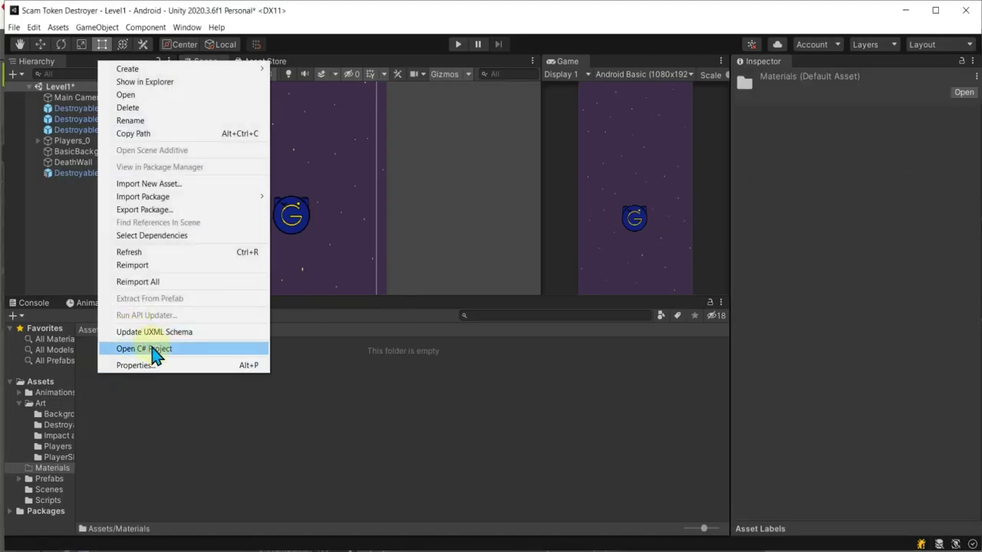
{"action": "mouse_move", "coordinate": [127, 69]}
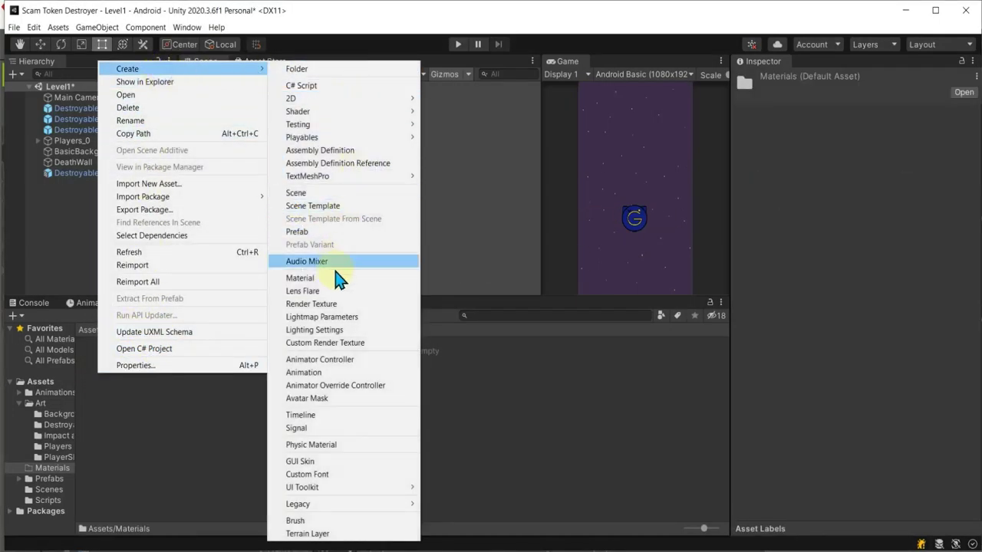
{"action": "left_click", "coordinate": [325, 280]}
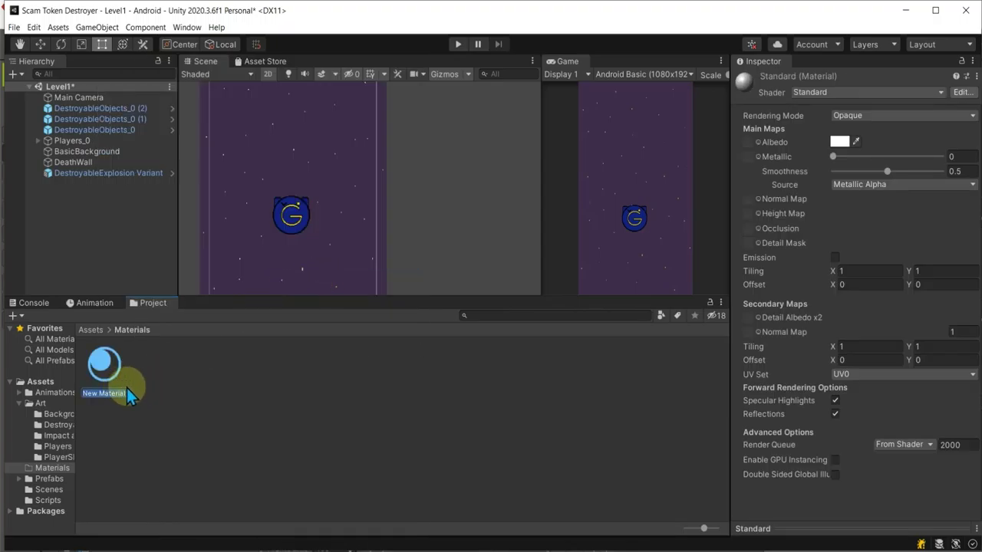
{"action": "type", "text": "Posi"}
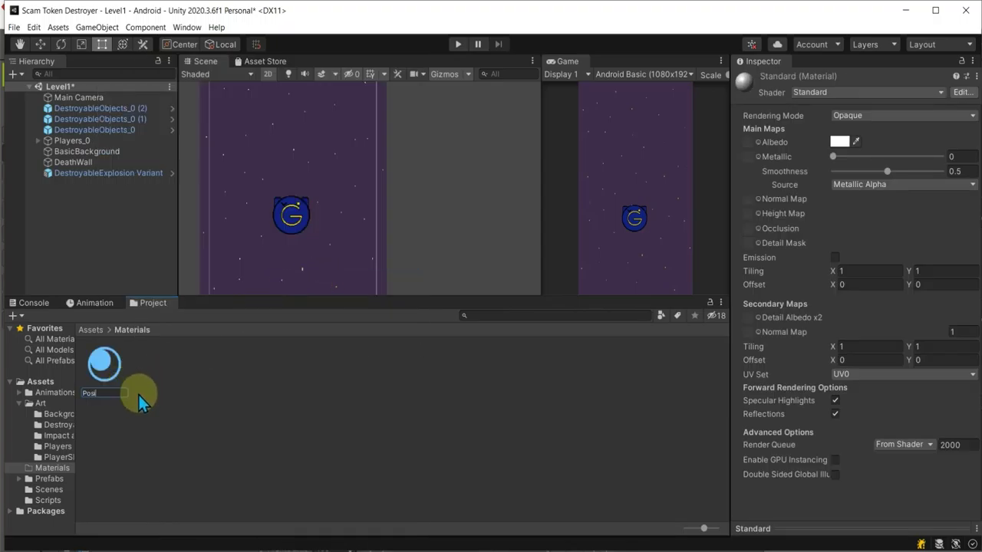
{"action": "type", "text": "tive"}
{"action": "key", "text": "Return"}
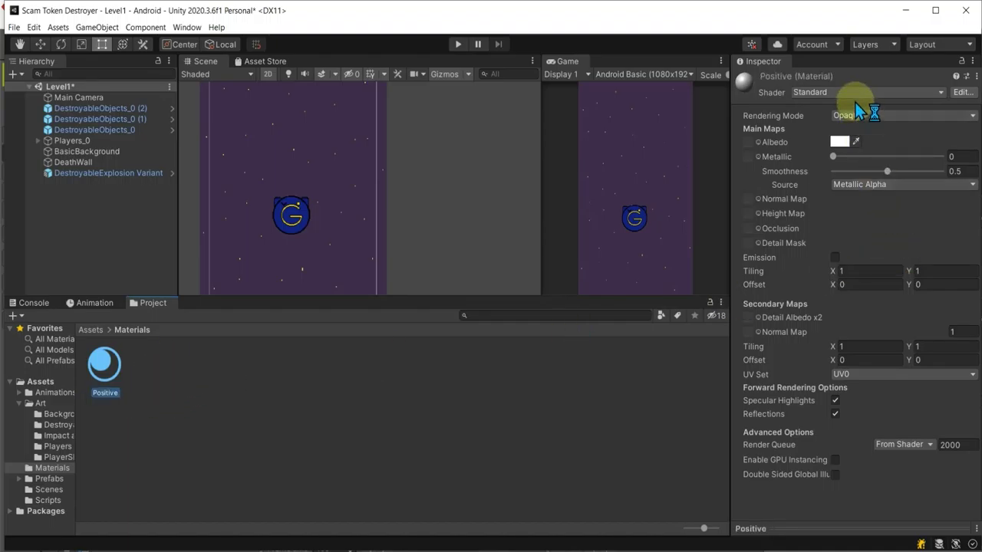
- Give the Positive material the Particles/Standard Unlit shader with Cutout rendering and Multiply colour mode
{"action": "left_click", "coordinate": [879, 93]}
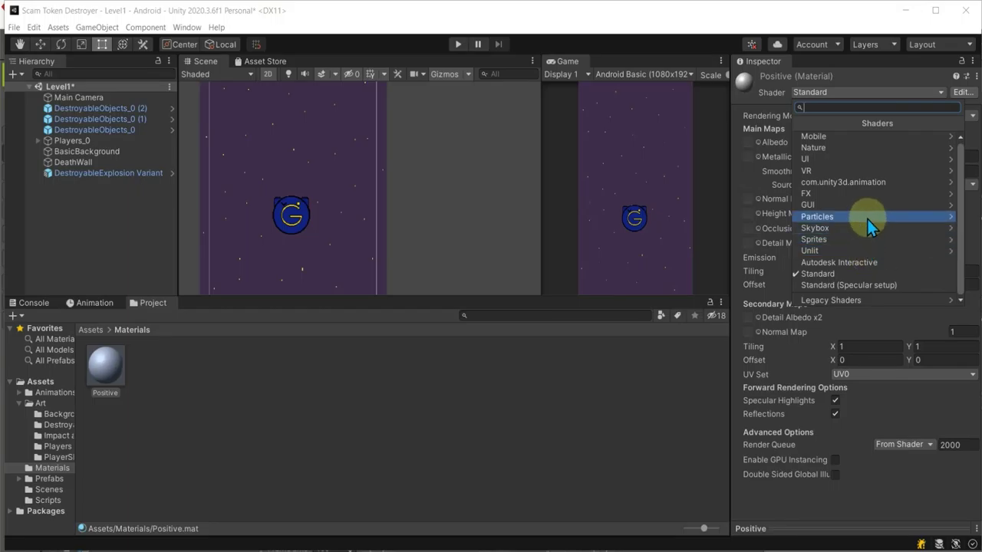
{"action": "left_click", "coordinate": [867, 219]}
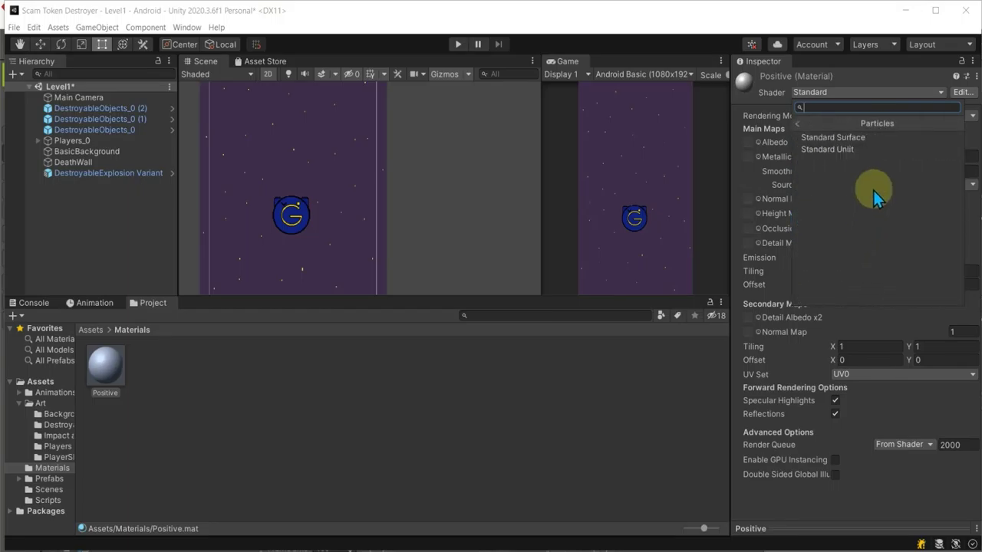
{"action": "left_click", "coordinate": [877, 149]}
{"action": "left_click", "coordinate": [879, 130]}
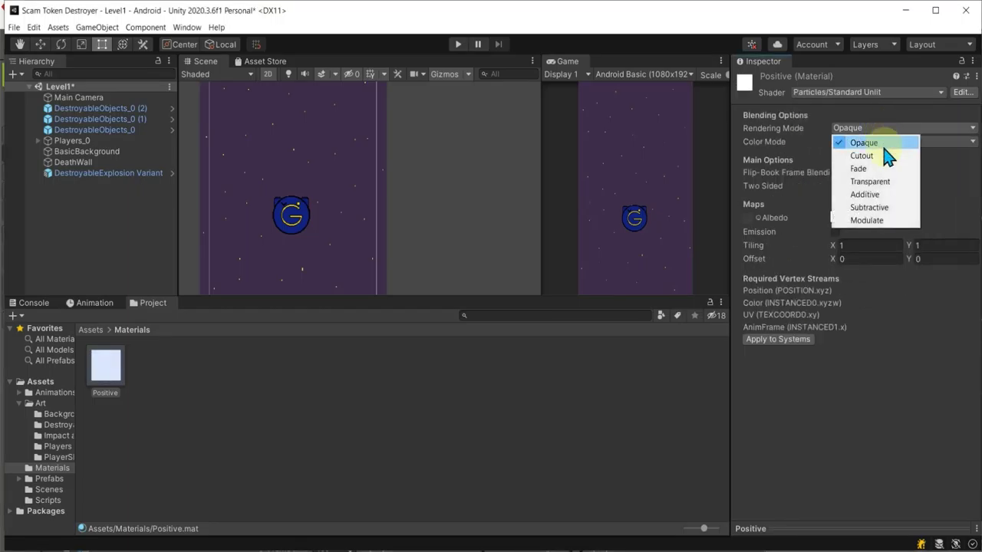
{"action": "left_click", "coordinate": [884, 155]}
{"action": "left_click", "coordinate": [884, 144]}
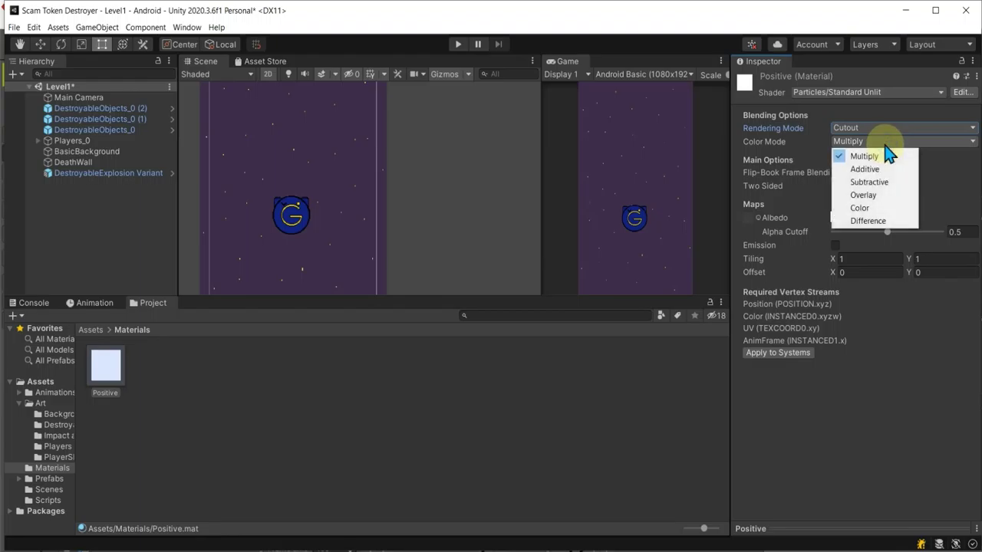
{"action": "left_click", "coordinate": [962, 181]}
- Browse the Albedo texture picker and close it without choosing a texture
{"action": "left_click", "coordinate": [758, 217]}
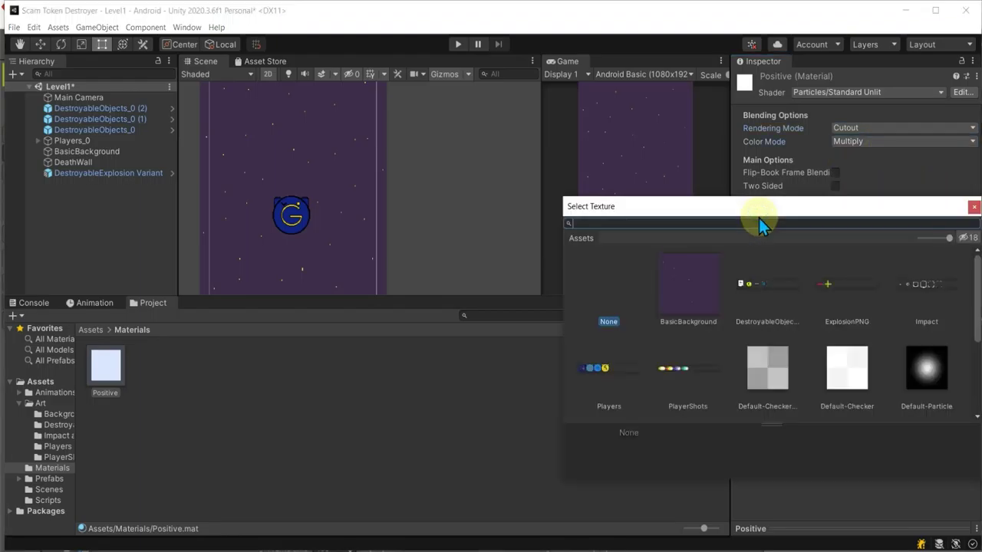
{"action": "scroll", "coordinate": [805, 289], "scroll_direction": "down", "scroll_amount": 3}
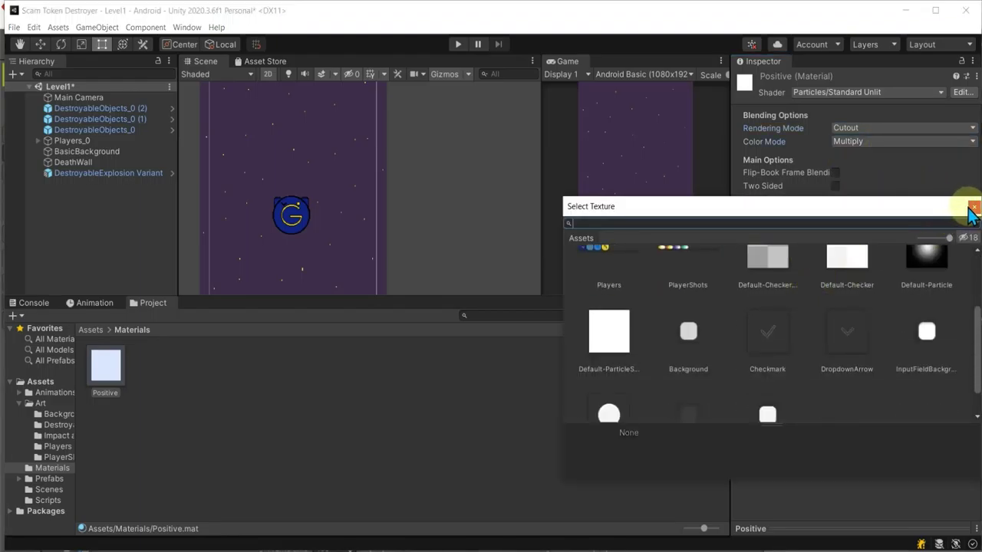
{"action": "left_click", "coordinate": [972, 208]}
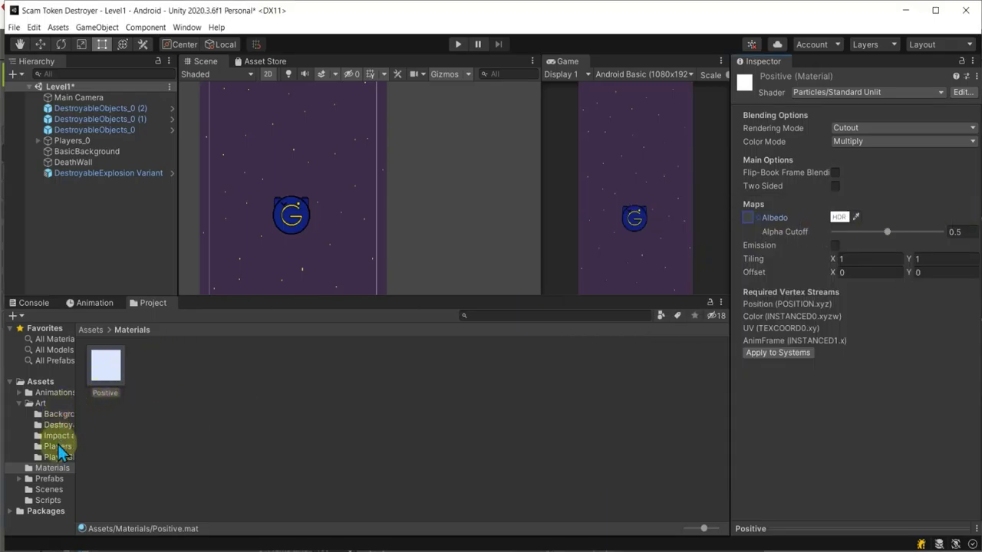
{"action": "left_click", "coordinate": [58, 436]}
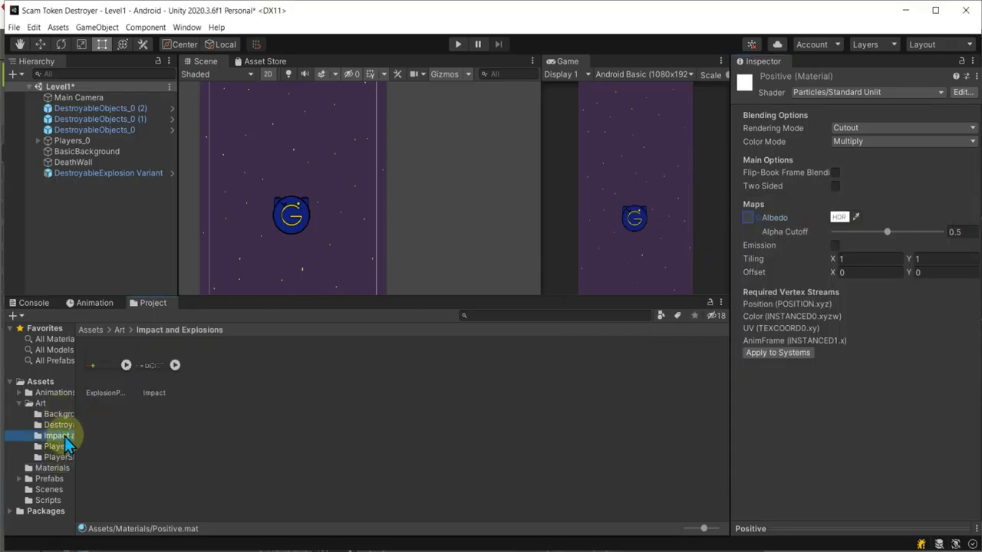
{"action": "left_click", "coordinate": [125, 365]}
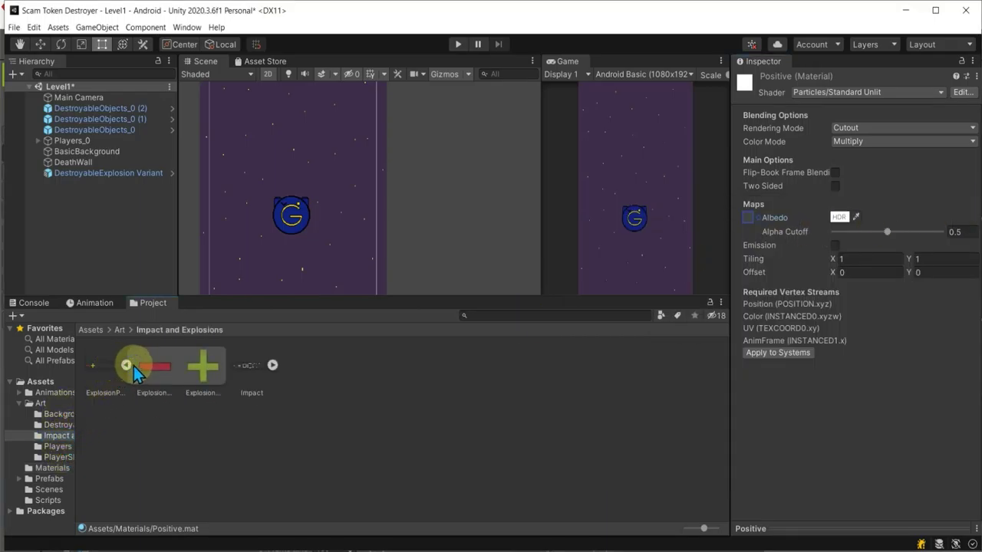
{"action": "left_click", "coordinate": [757, 224]}
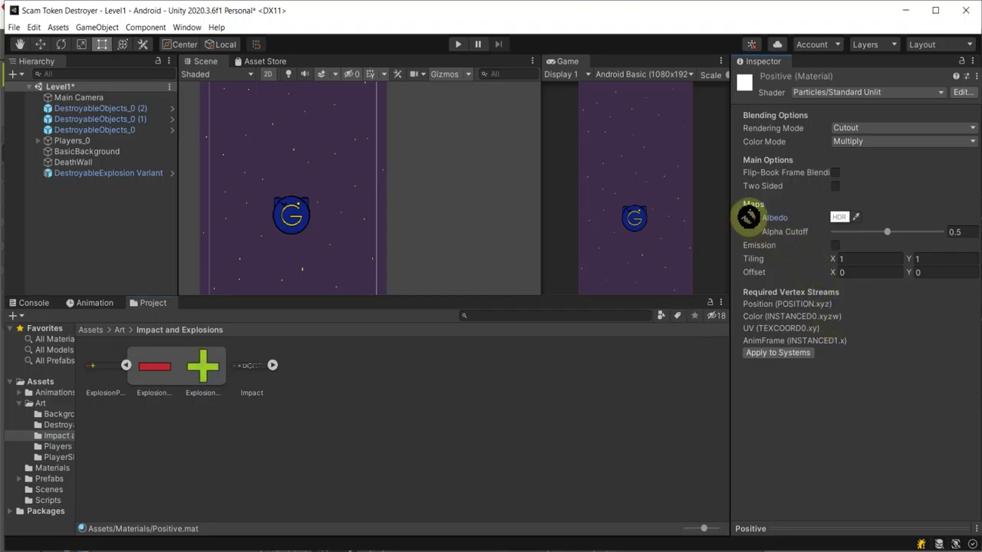
{"action": "left_click", "coordinate": [215, 374]}
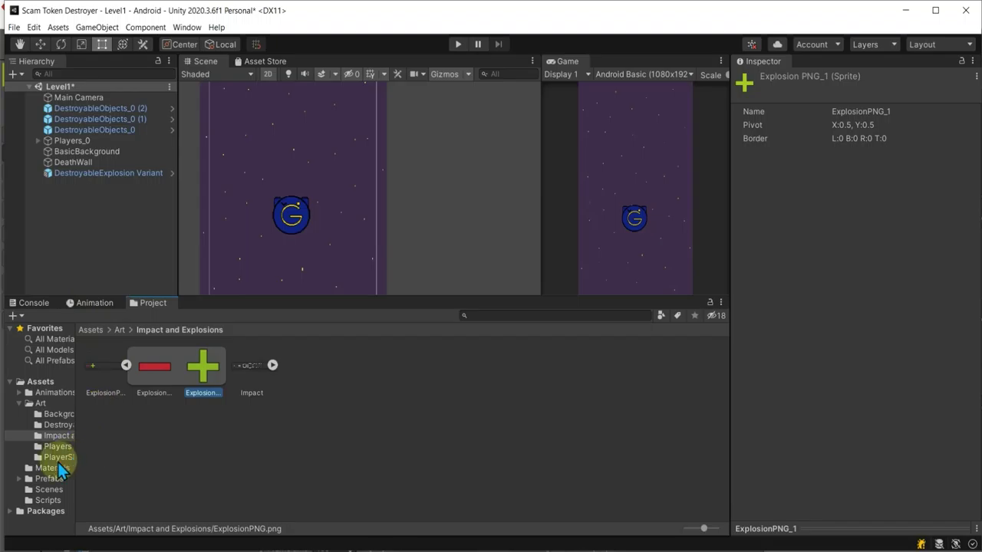
{"action": "left_click", "coordinate": [52, 468]}
{"action": "left_click", "coordinate": [106, 366]}
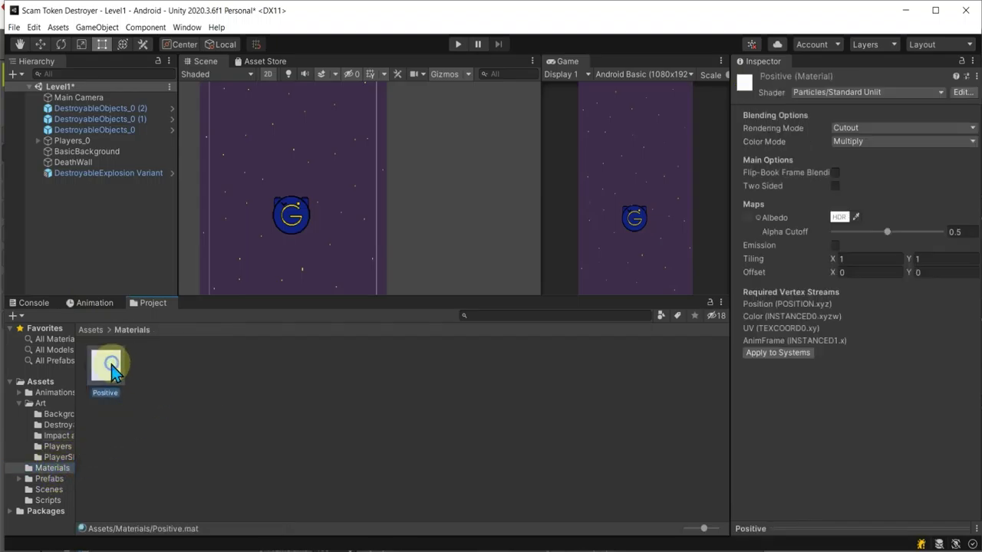
- Pick ExplosionPNG in the Albedo texture picker and confirm it
{"action": "left_click", "coordinate": [749, 218]}
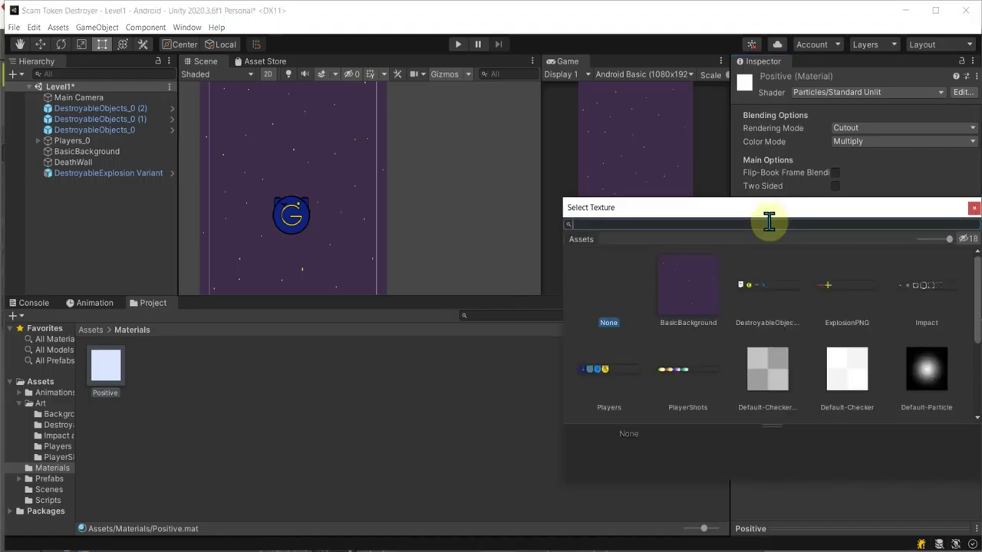
{"action": "scroll", "coordinate": [892, 356], "scroll_direction": "down", "scroll_amount": 3}
{"action": "scroll", "coordinate": [892, 356], "scroll_direction": "down", "scroll_amount": 2}
{"action": "scroll", "coordinate": [892, 357], "scroll_direction": "up", "scroll_amount": 4}
{"action": "scroll", "coordinate": [891, 357], "scroll_direction": "up", "scroll_amount": 1}
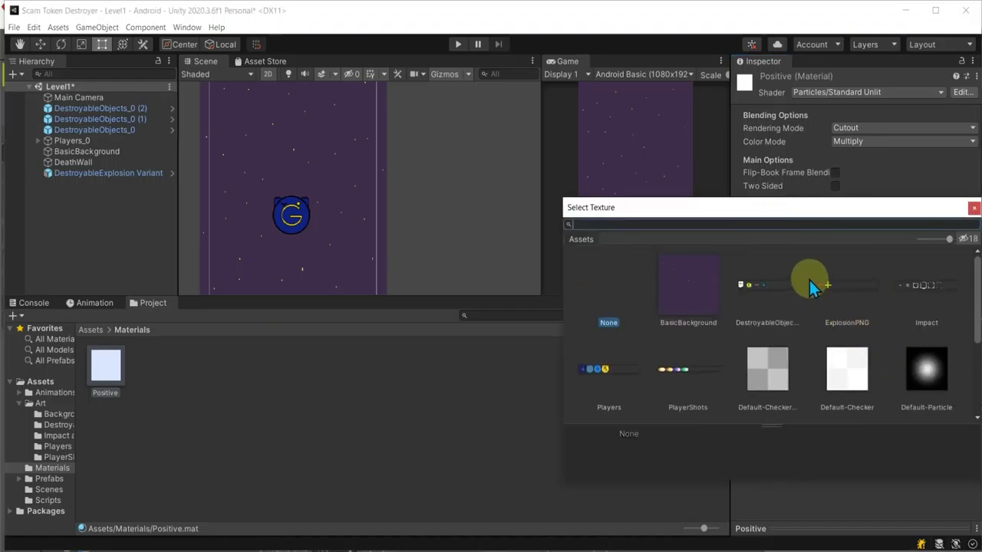
{"action": "left_click", "coordinate": [829, 283]}
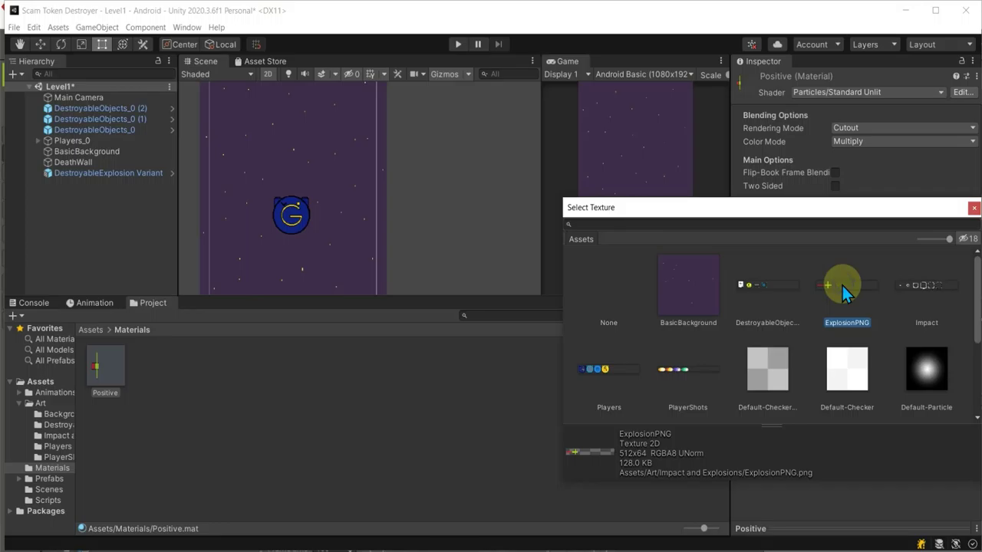
{"action": "double_click", "coordinate": [827, 290]}
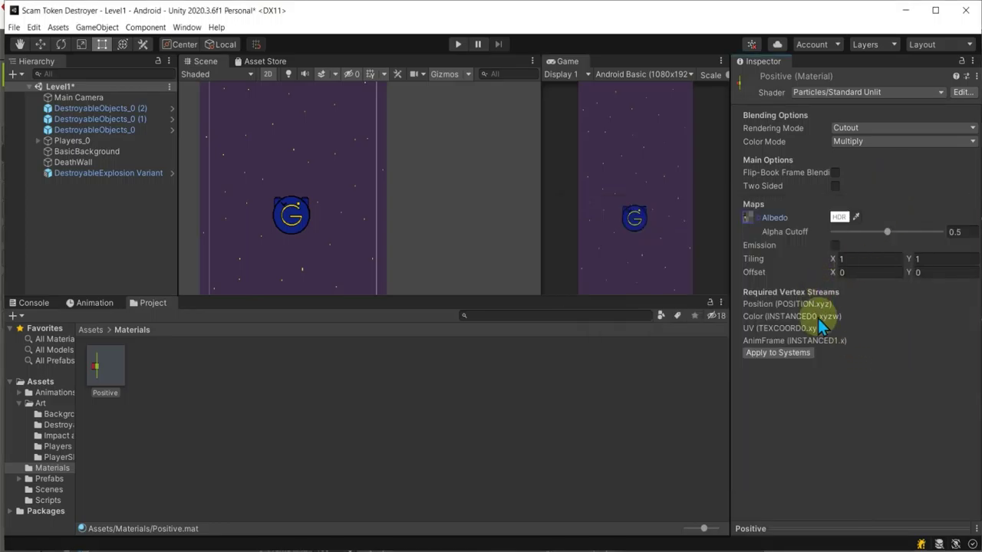
- Select DestroyableExplosion Variant, play then pause its particle preview, and scroll to Renderer
{"action": "left_click", "coordinate": [130, 173]}
{"action": "left_click", "coordinate": [417, 174]}
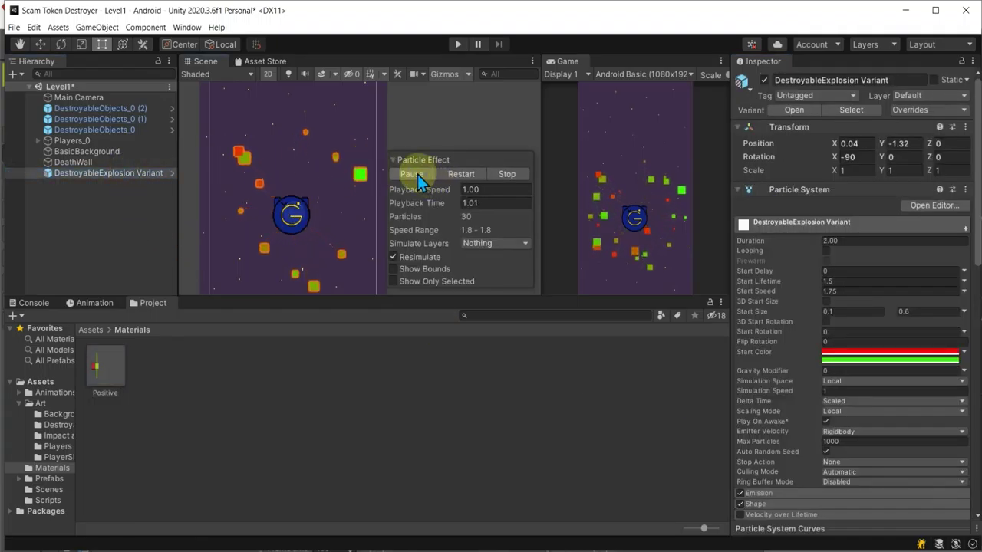
{"action": "left_click", "coordinate": [417, 174]}
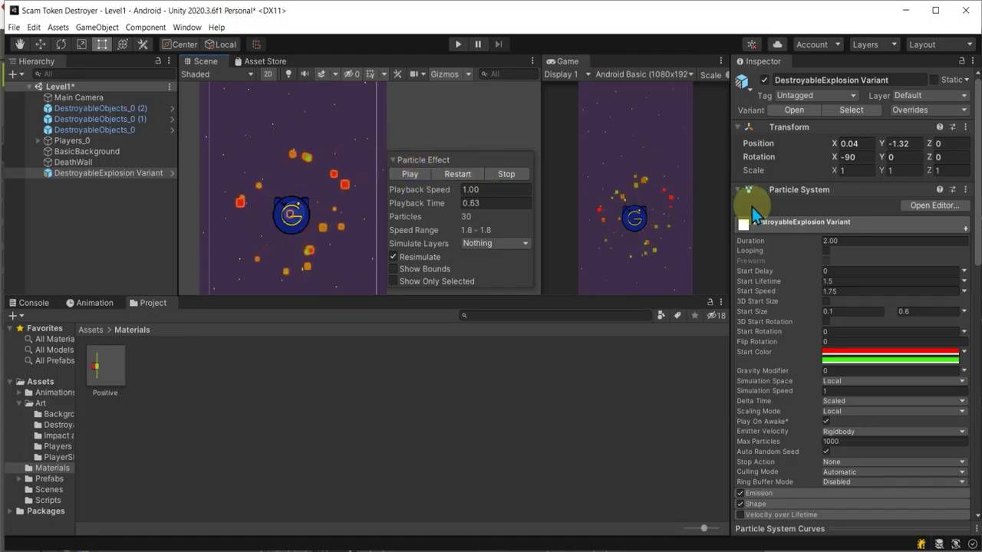
{"action": "scroll", "coordinate": [843, 329], "scroll_direction": "down", "scroll_amount": 10}
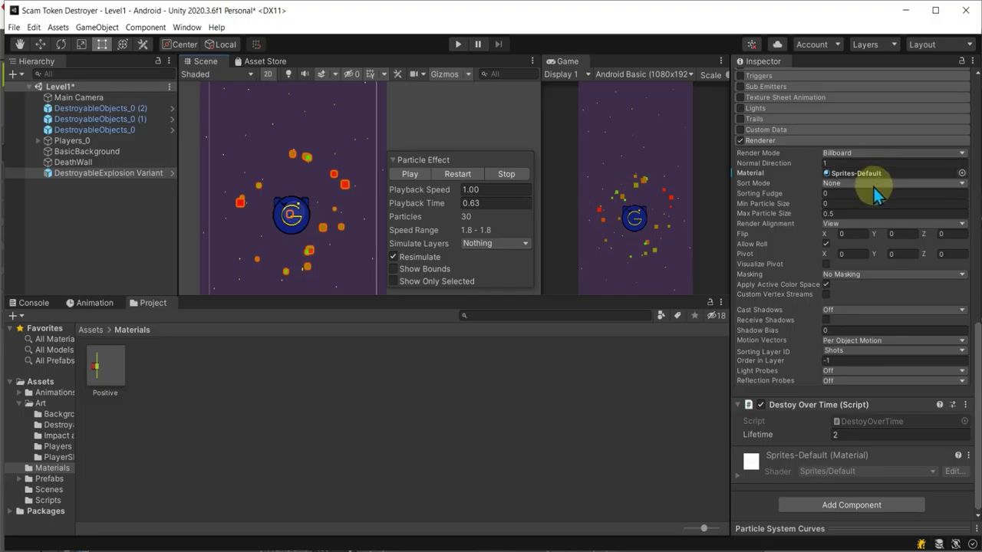
- Set the particle Renderer's material to Positive
{"action": "left_click", "coordinate": [962, 172]}
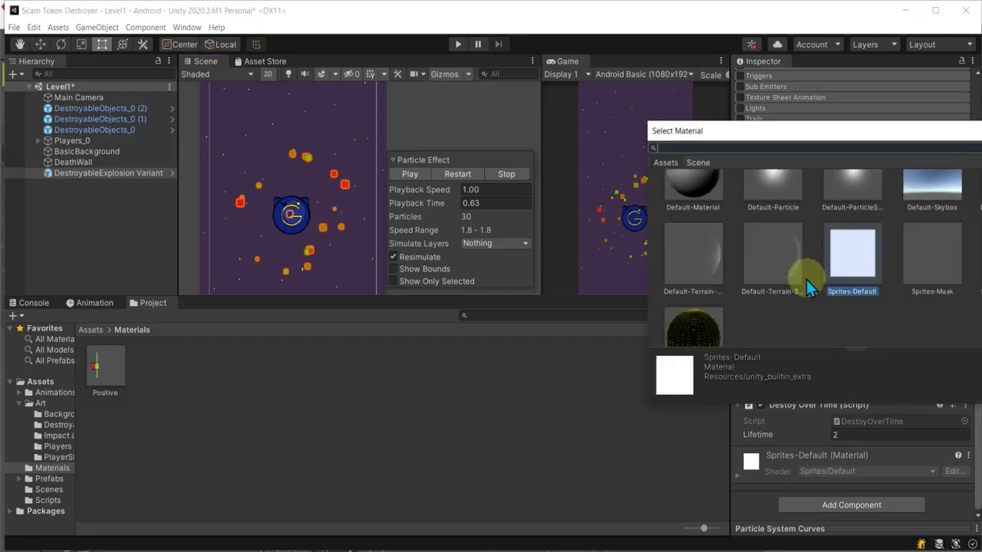
{"action": "scroll", "coordinate": [806, 279], "scroll_direction": "up", "scroll_amount": 3}
{"action": "left_click", "coordinate": [790, 220]}
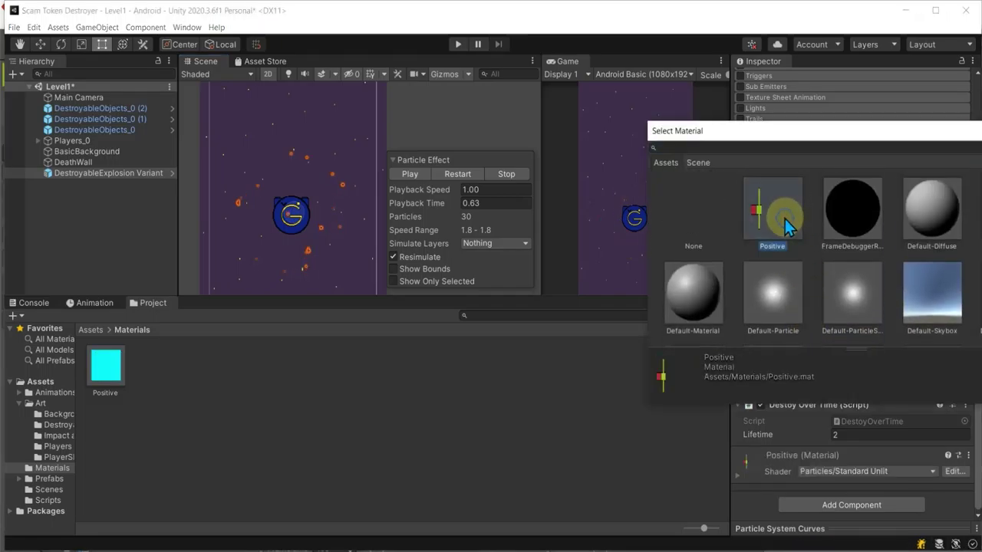
{"action": "left_click", "coordinate": [968, 130]}
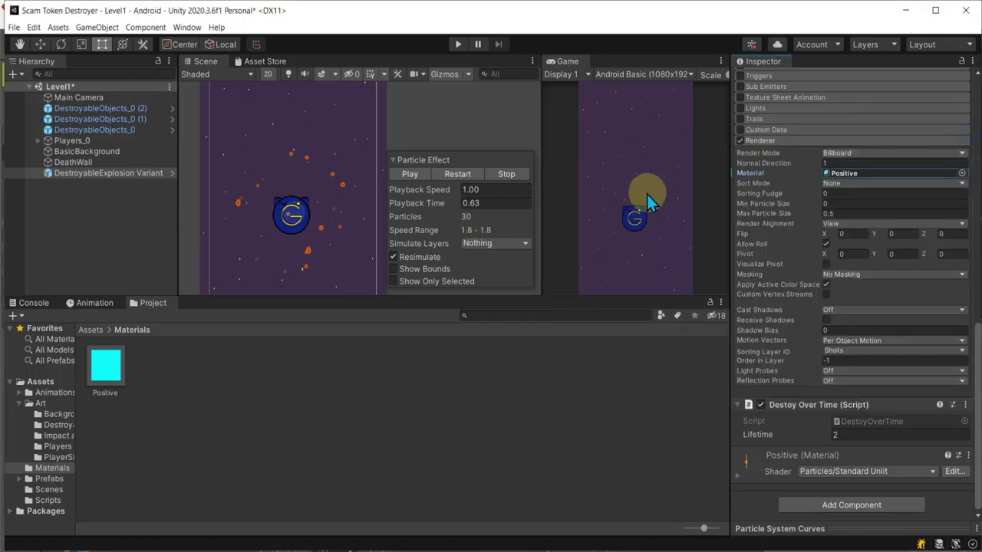
- Play and restart the explosion preview with the Positive material
{"action": "left_click", "coordinate": [426, 177]}
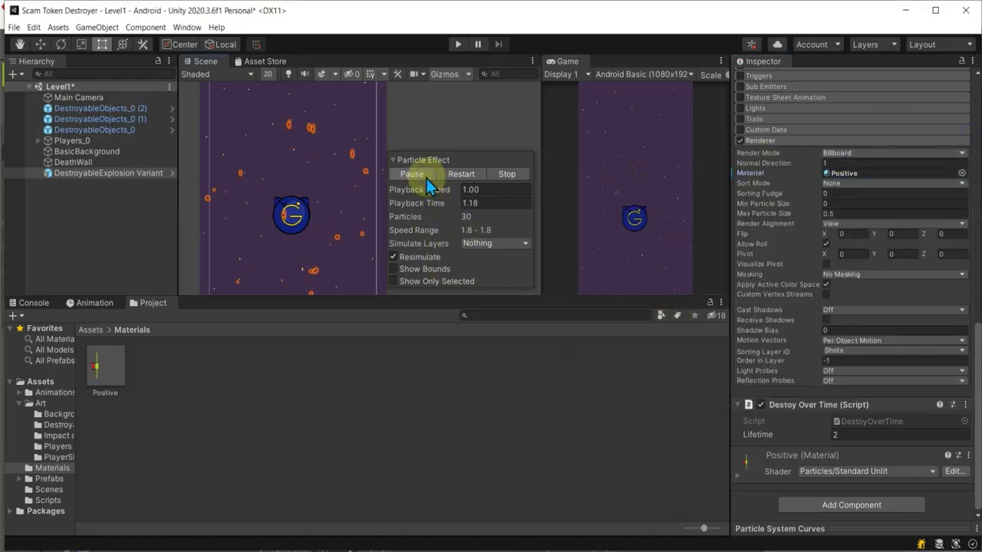
{"action": "left_click", "coordinate": [426, 176]}
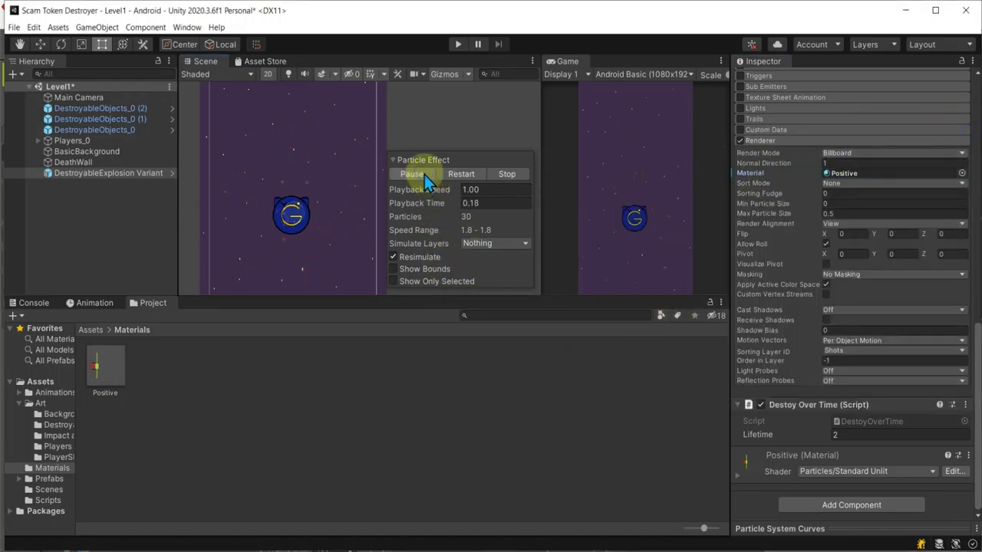
{"action": "left_click", "coordinate": [424, 175]}
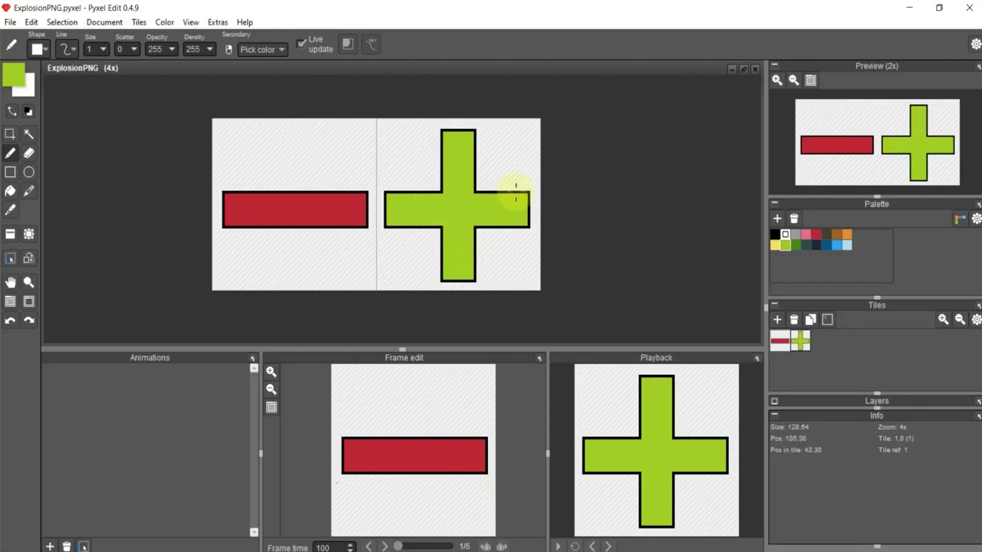
- Select the green plus tile in Pyxel Edit and bring up the File menu
{"action": "left_click", "coordinate": [799, 342]}
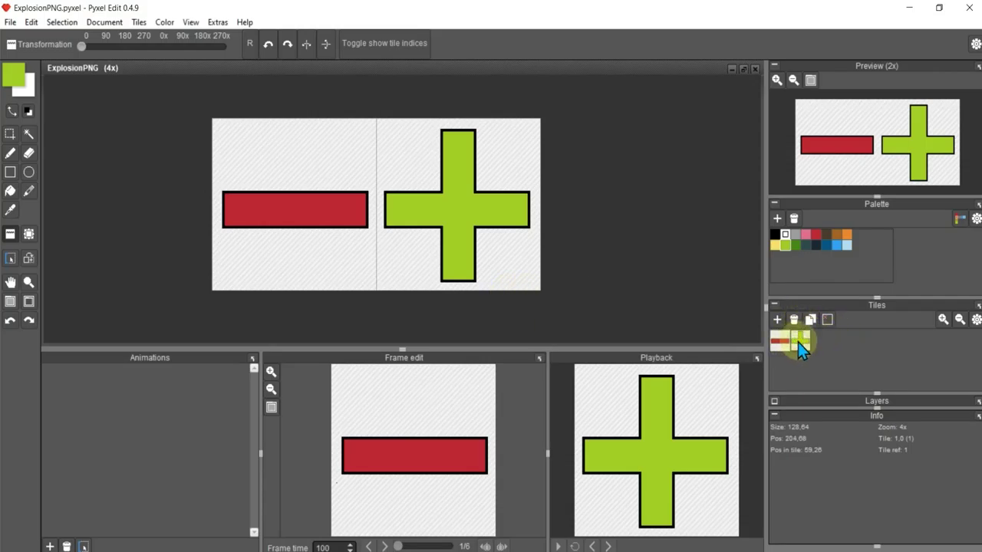
{"action": "left_click", "coordinate": [11, 23]}
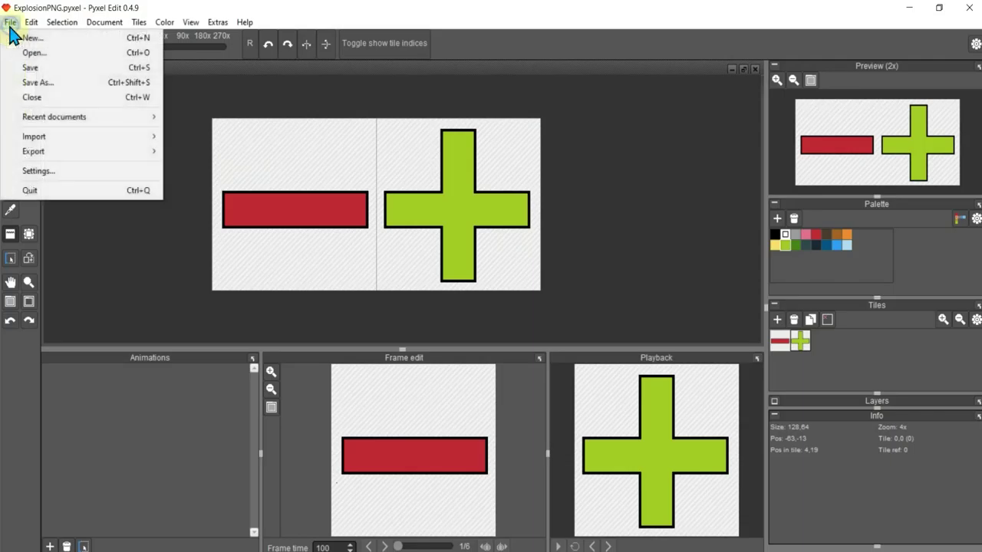
- Save the sheet as ExplosionPNG Positive and delete the red minus tile from the tileset
{"action": "left_click", "coordinate": [48, 72]}
{"action": "left_click", "coordinate": [11, 22]}
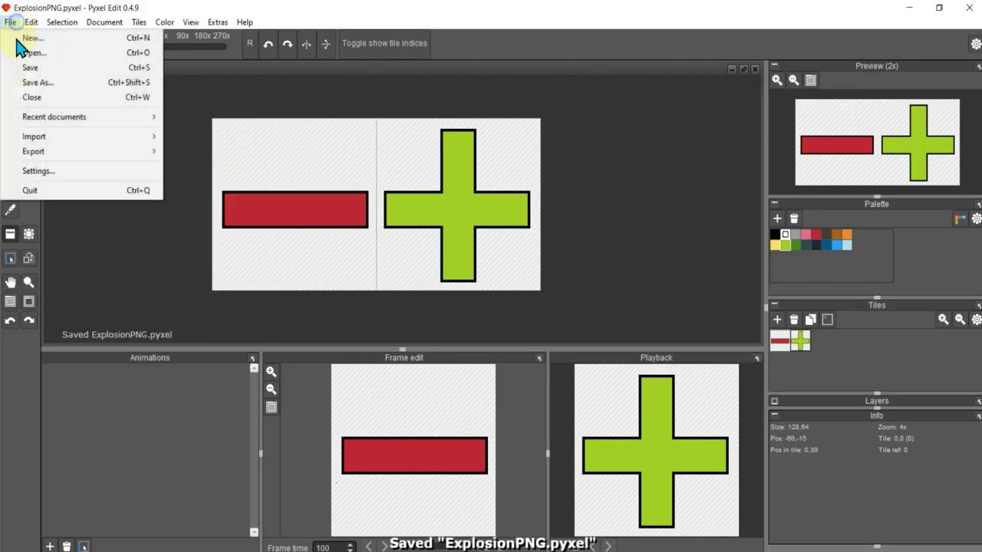
{"action": "left_click", "coordinate": [37, 82]}
{"action": "type", "text": "ExplosionPNG Positive"}
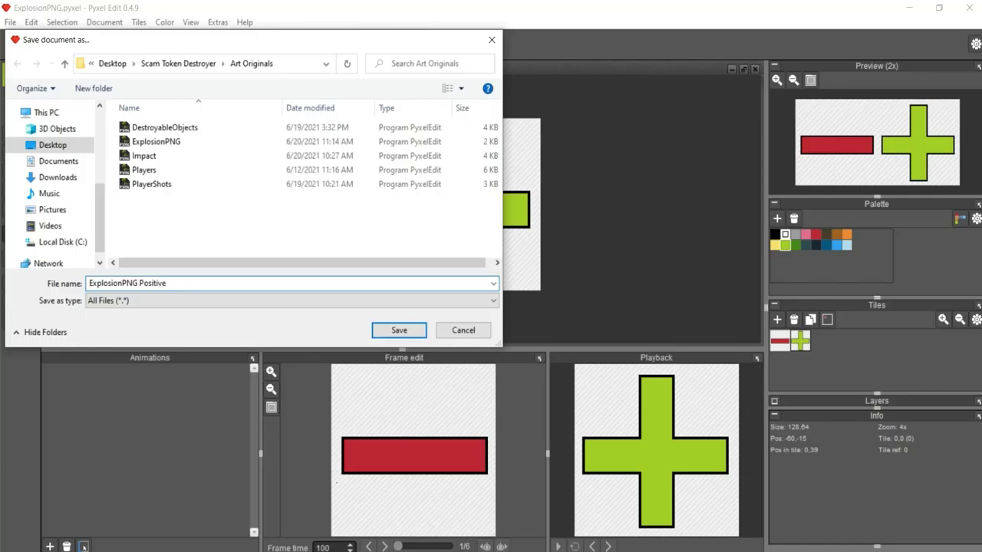
{"action": "key", "text": "Return"}
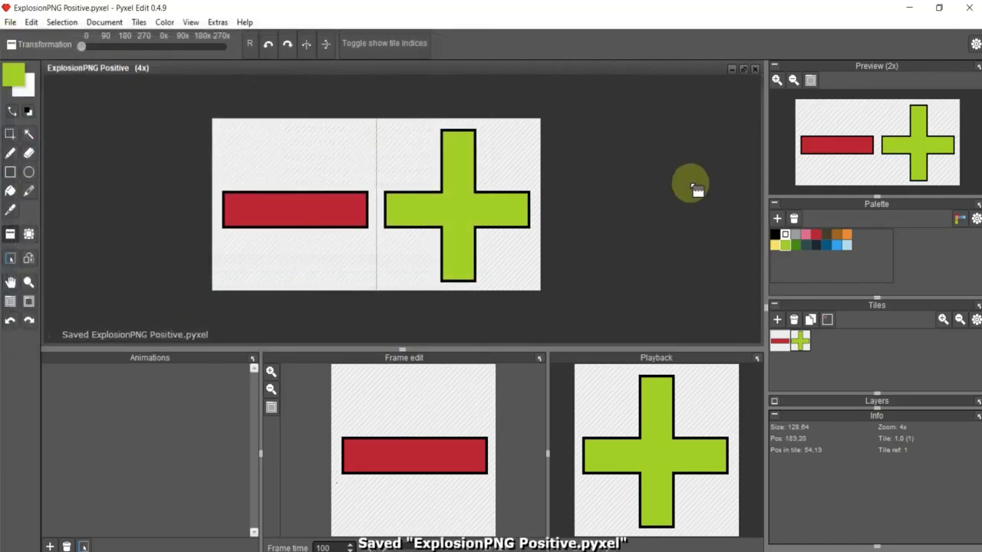
{"action": "left_click", "coordinate": [793, 320]}
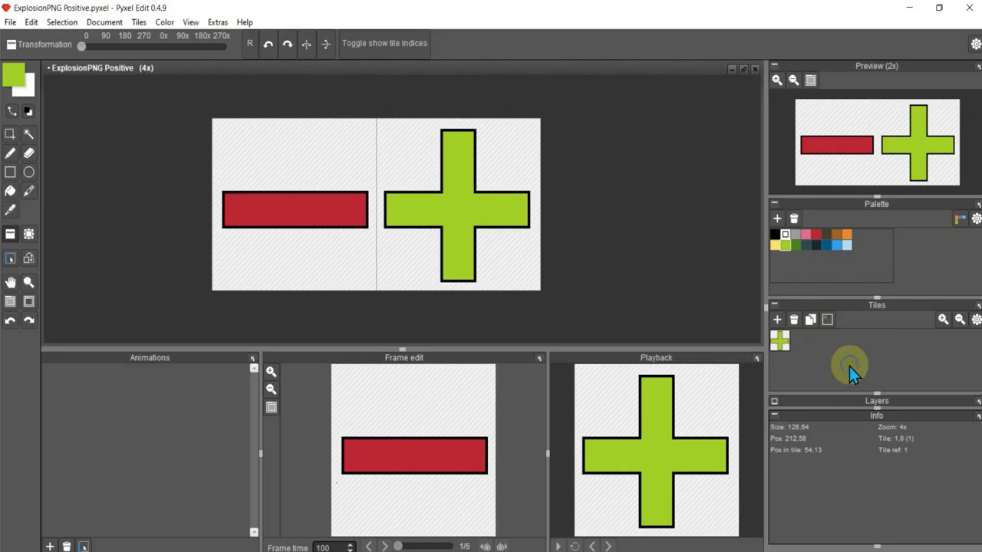
- Resize the canvas to 1 tile wide, a single 64x64 green cross tile, and save
{"action": "key", "text": "ctrl+s"}
{"action": "left_click", "coordinate": [330, 217]}
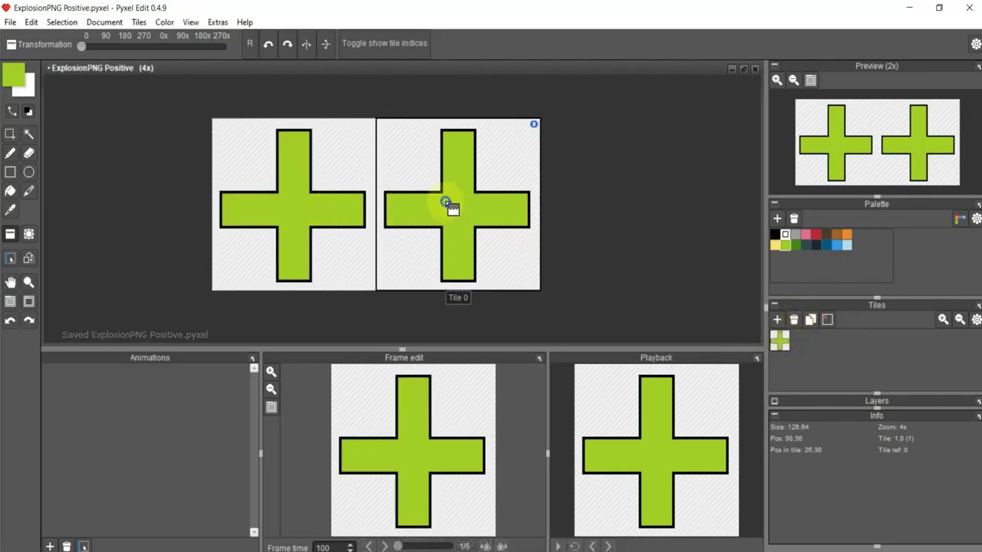
{"action": "left_click", "coordinate": [33, 29]}
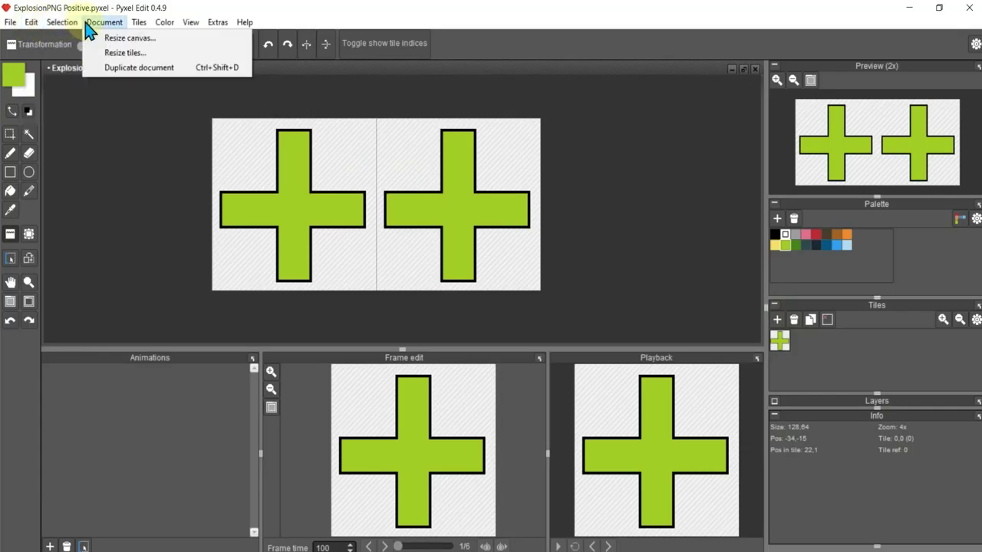
{"action": "left_click", "coordinate": [100, 39]}
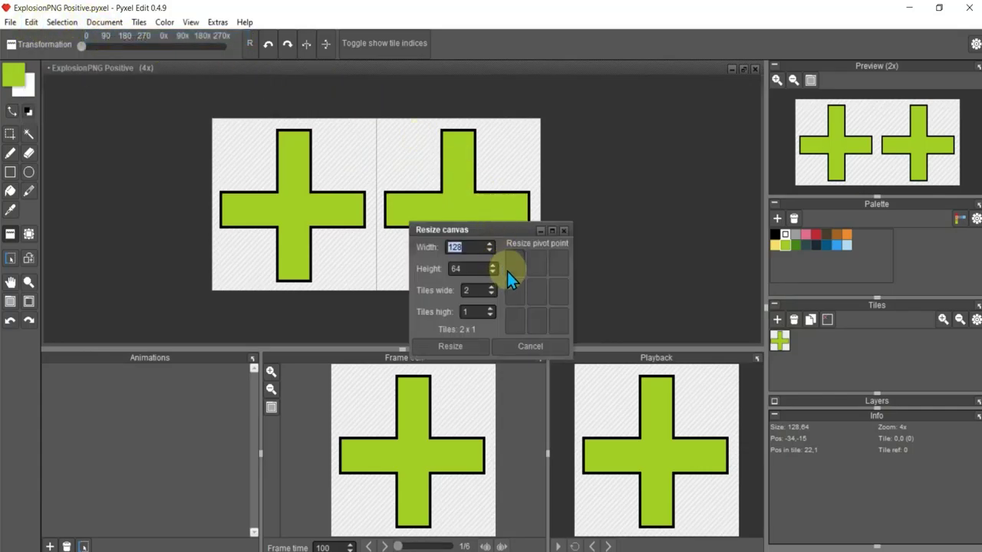
{"action": "left_click", "coordinate": [484, 290]}
{"action": "left_click", "coordinate": [464, 290]}
{"action": "left_click", "coordinate": [469, 351]}
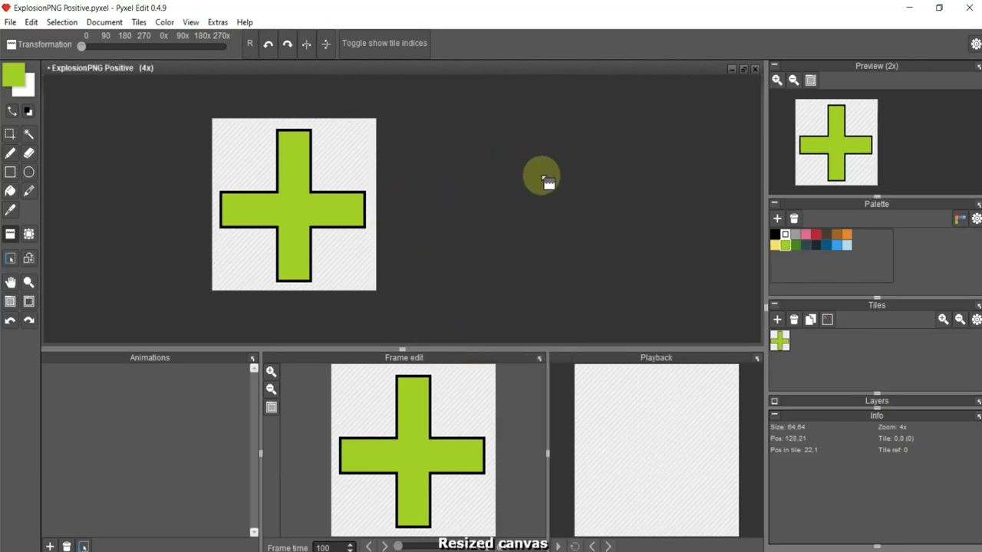
{"action": "key", "text": "ctrl+s"}
{"action": "left_click", "coordinate": [10, 21]}
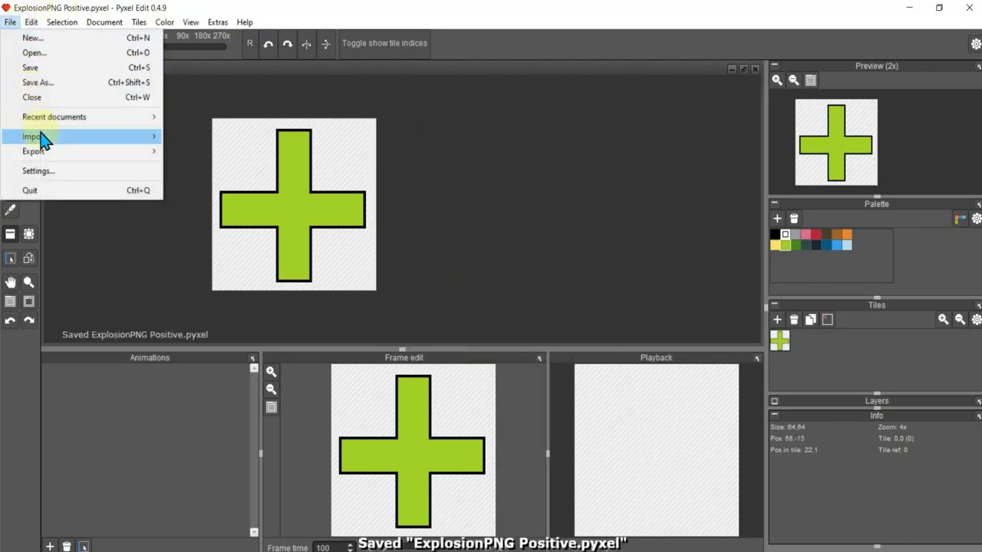
- Set the image export folder to Scam Token Destroyer/Assets/Art/Impact and Explosions
{"action": "left_click", "coordinate": [77, 71]}
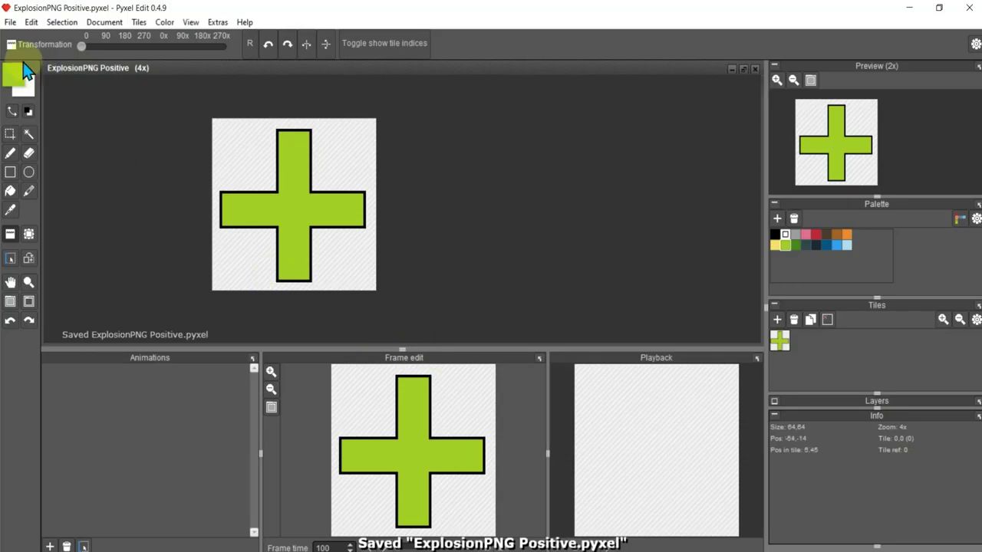
{"action": "left_click", "coordinate": [10, 21]}
{"action": "mouse_move", "coordinate": [46, 151]}
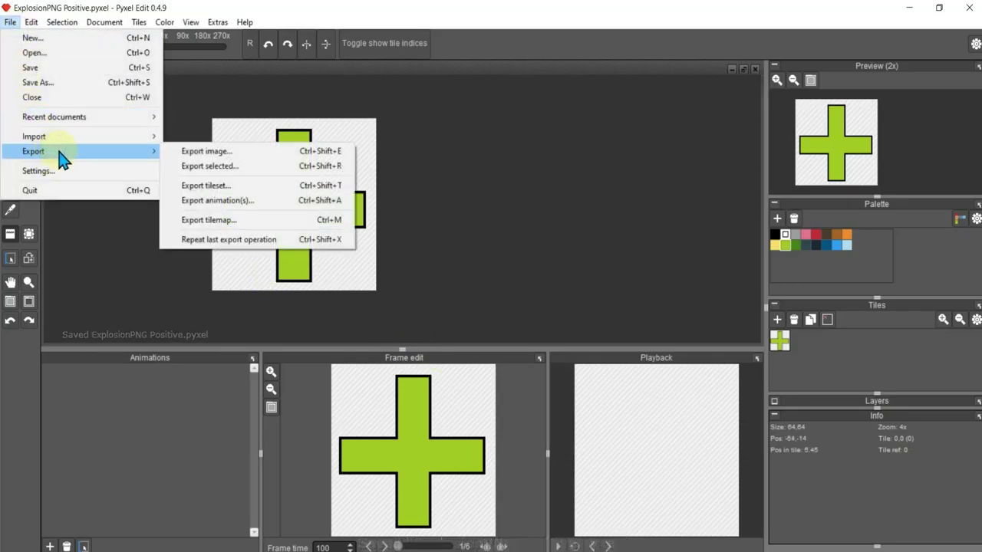
{"action": "left_click", "coordinate": [206, 152]}
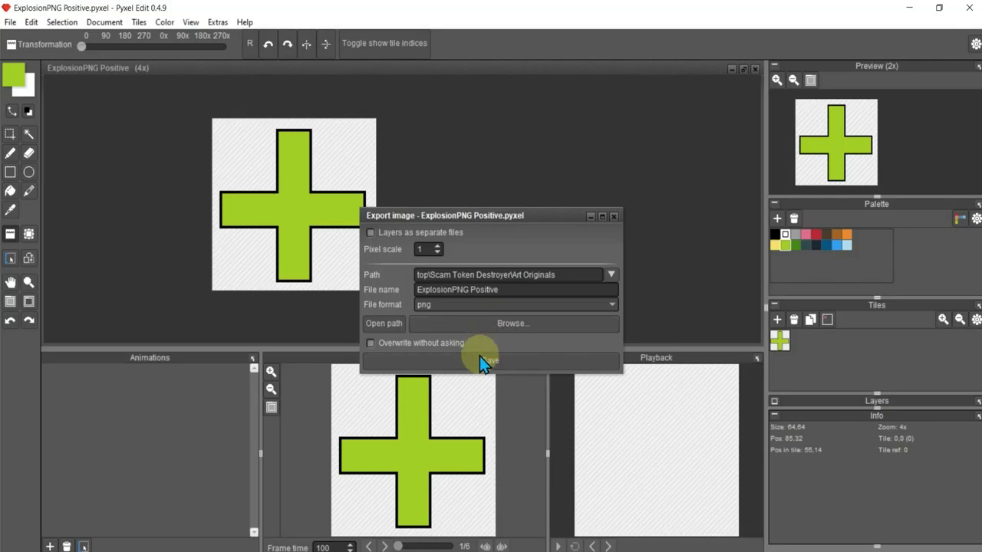
{"action": "left_click", "coordinate": [494, 324]}
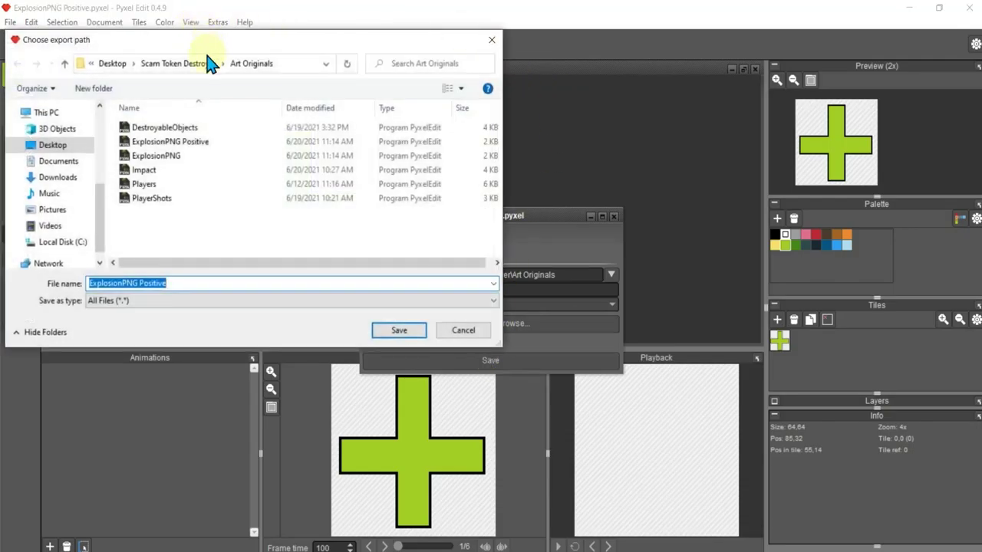
{"action": "left_click", "coordinate": [211, 63]}
{"action": "double_click", "coordinate": [229, 159]}
{"action": "scroll", "coordinate": [179, 230], "scroll_direction": "down", "scroll_amount": 1}
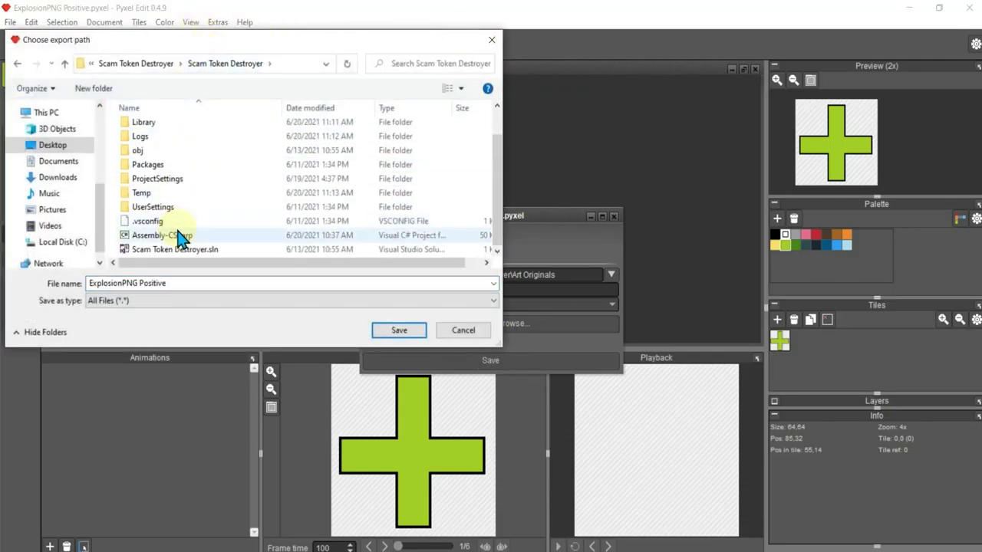
{"action": "scroll", "coordinate": [164, 153], "scroll_direction": "up", "scroll_amount": 1}
{"action": "scroll", "coordinate": [184, 176], "scroll_direction": "up", "scroll_amount": 1}
{"action": "double_click", "coordinate": [148, 144]}
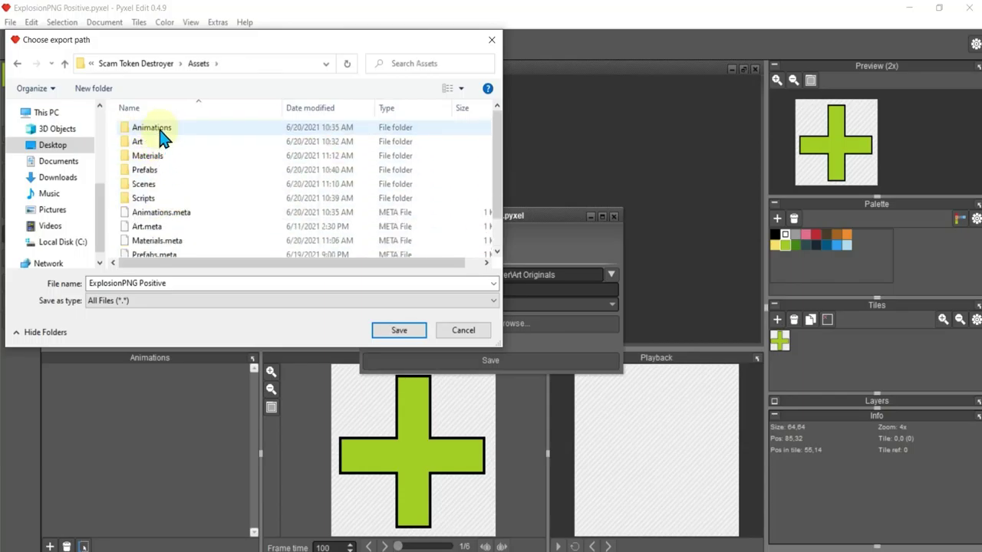
{"action": "double_click", "coordinate": [155, 144]}
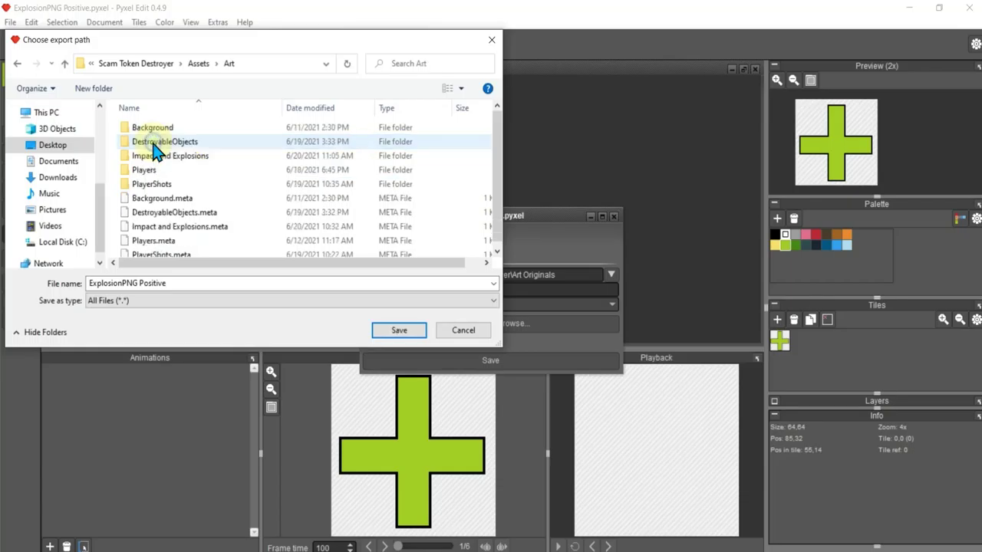
{"action": "double_click", "coordinate": [157, 155]}
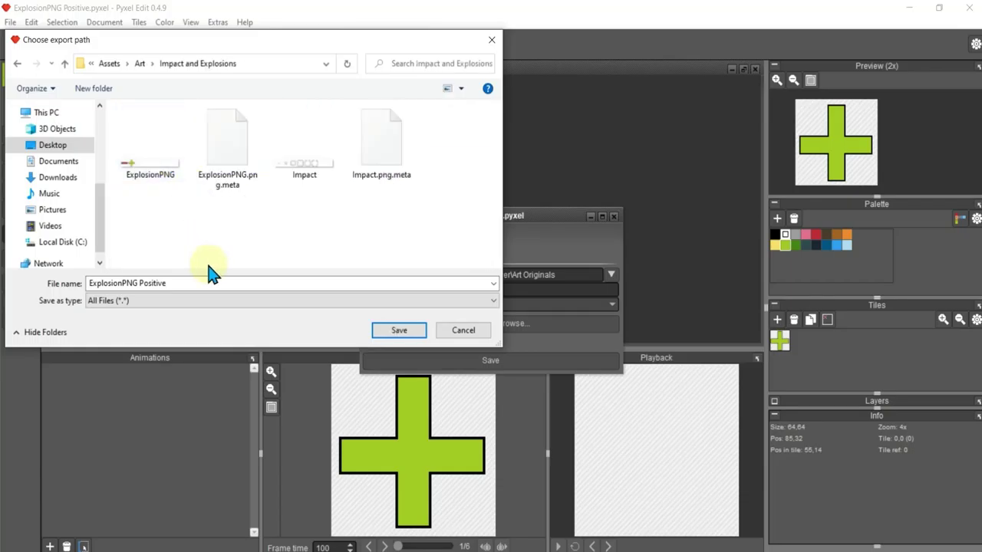
{"action": "left_click", "coordinate": [397, 332]}
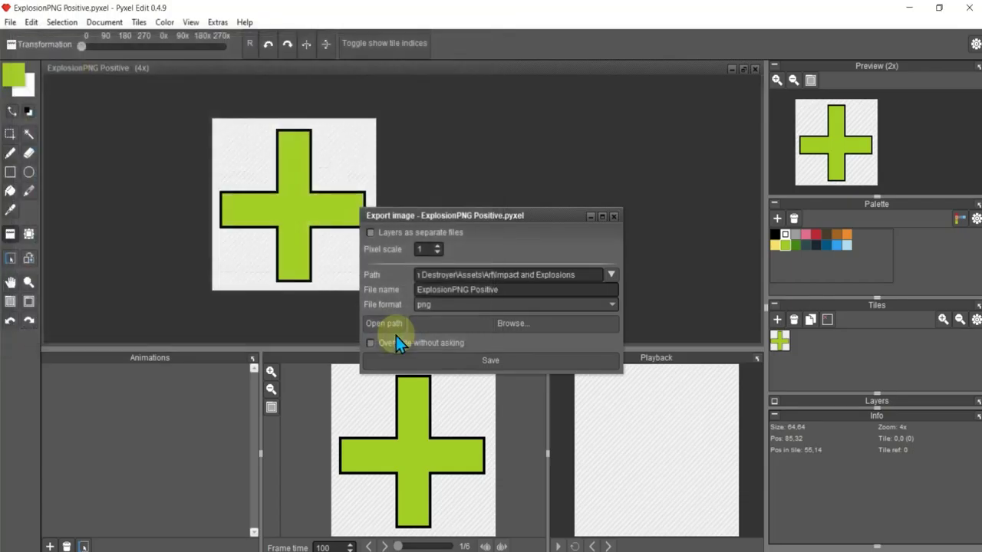
- Export ExplosionPNG Positive.png, close the leftover Open and export windows, and return to Unity
{"action": "left_click", "coordinate": [434, 360]}
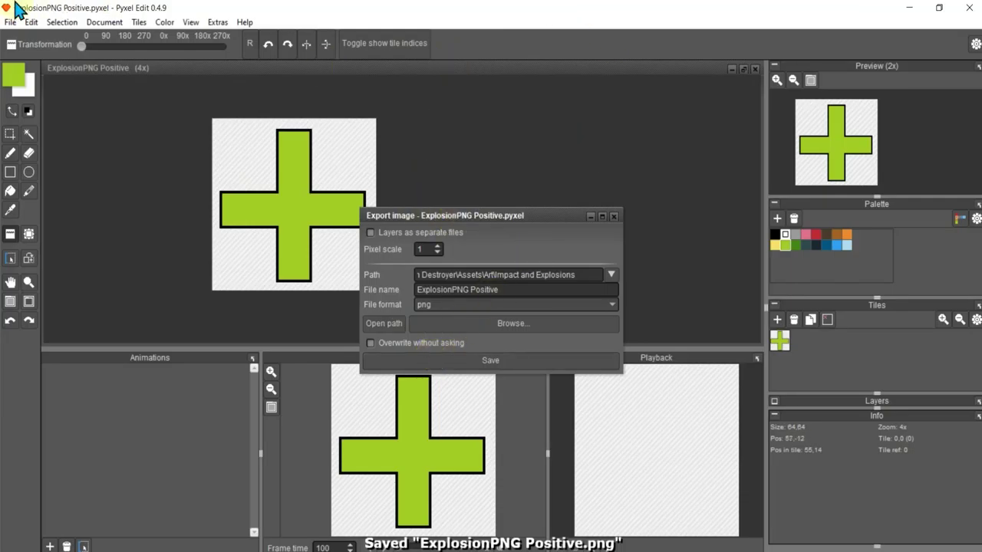
{"action": "left_click", "coordinate": [9, 23]}
{"action": "left_click", "coordinate": [23, 51]}
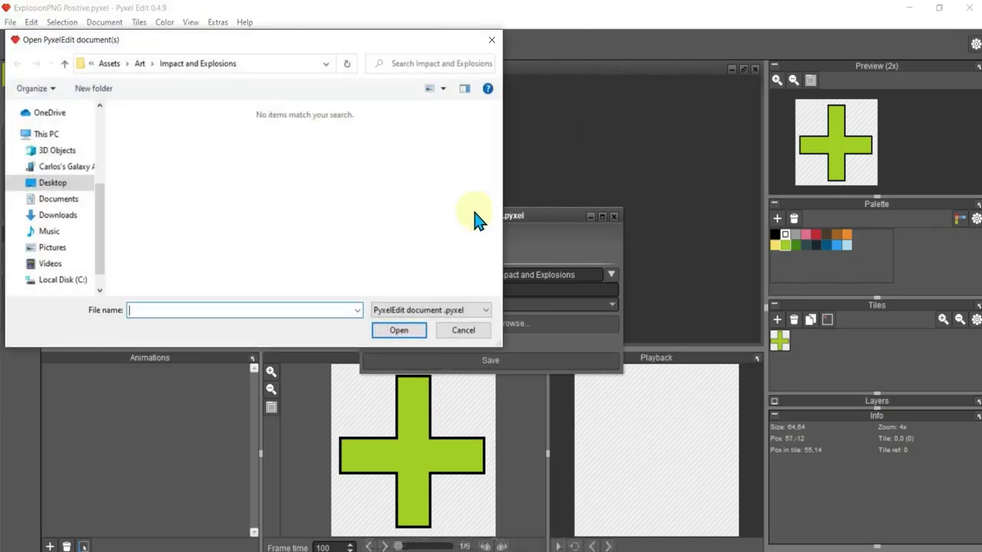
{"action": "left_click", "coordinate": [107, 64]}
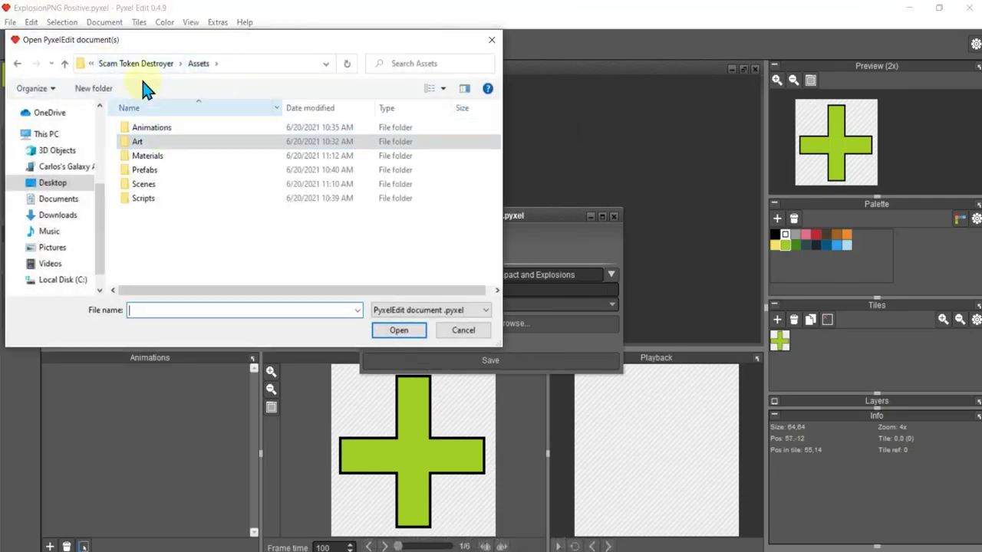
{"action": "left_click", "coordinate": [134, 63]}
{"action": "left_click", "coordinate": [138, 64]}
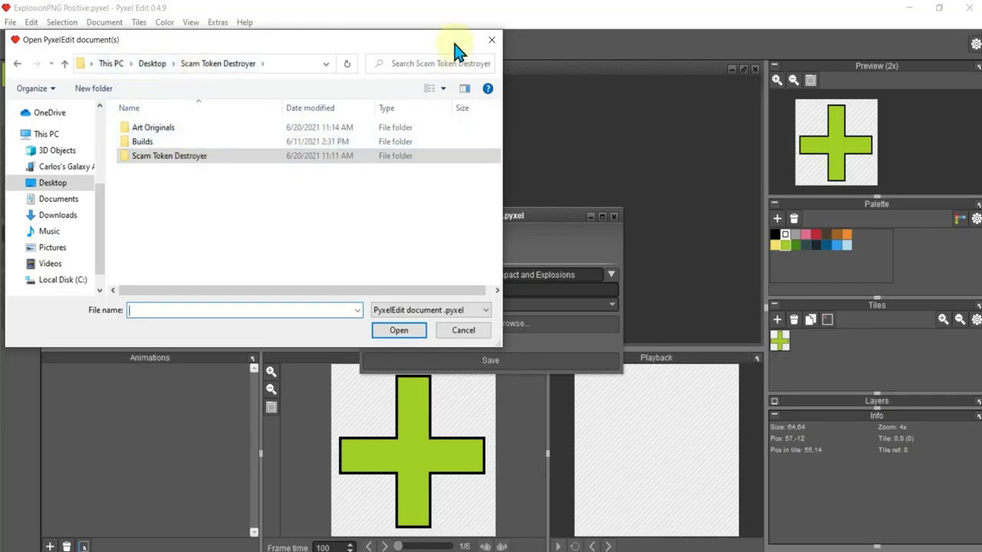
{"action": "left_click", "coordinate": [499, 39]}
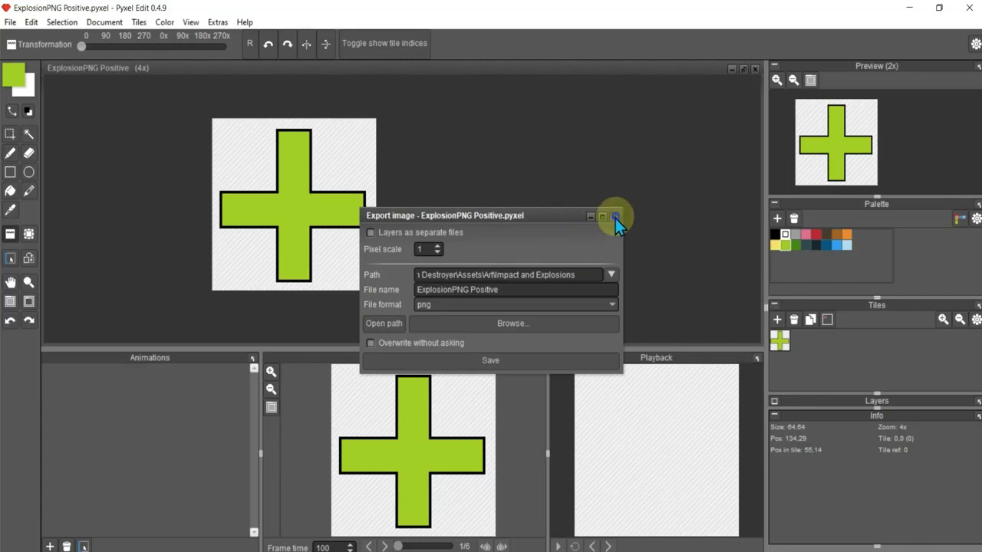
{"action": "left_click", "coordinate": [613, 217]}
{"action": "left_click", "coordinate": [571, 382]}
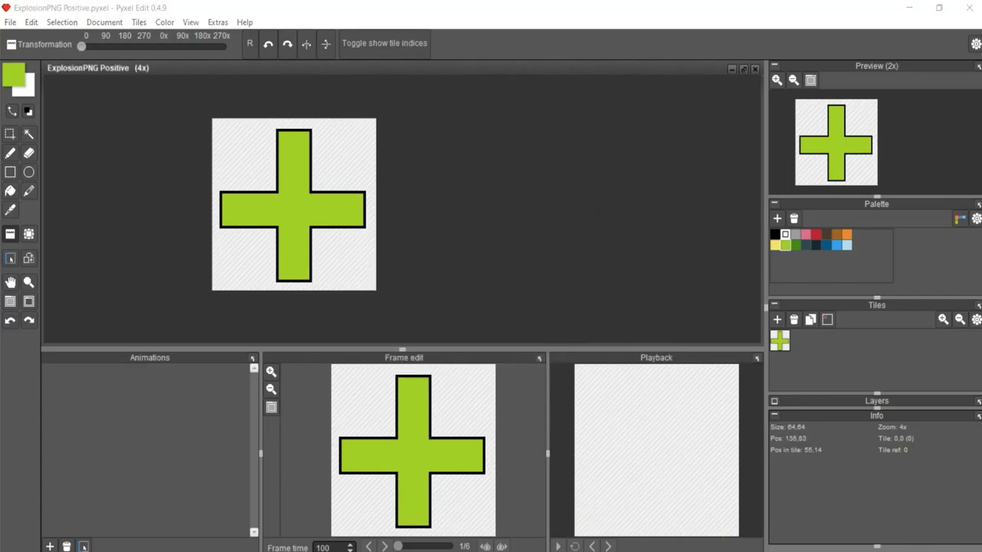
{"action": "key", "text": "alt+Tab"}
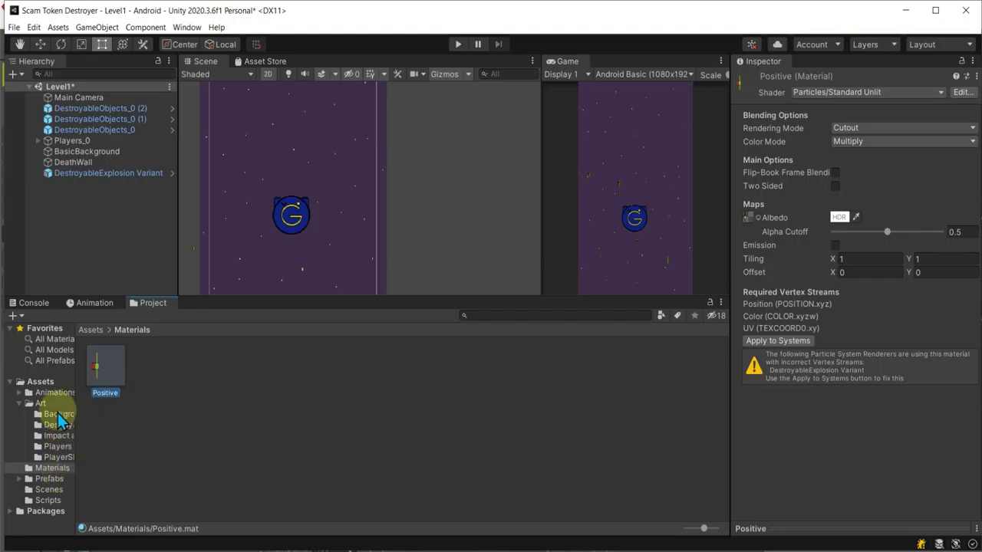
- Select the imported ExplosionPNG Positive texture in Impact and Explosions and inspect its sprite
{"action": "left_click", "coordinate": [55, 436]}
{"action": "left_click", "coordinate": [111, 358]}
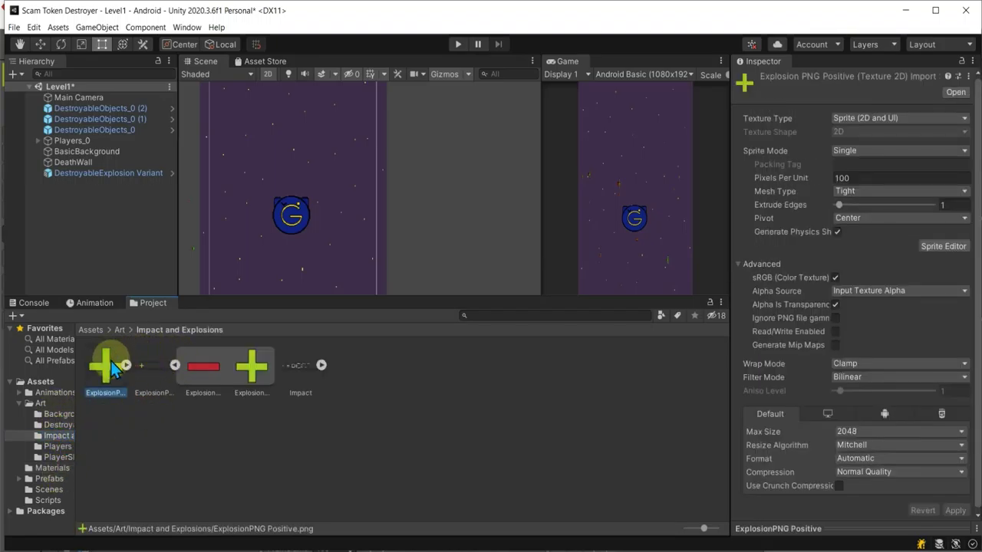
{"action": "left_click", "coordinate": [127, 366]}
{"action": "left_click", "coordinate": [150, 374]}
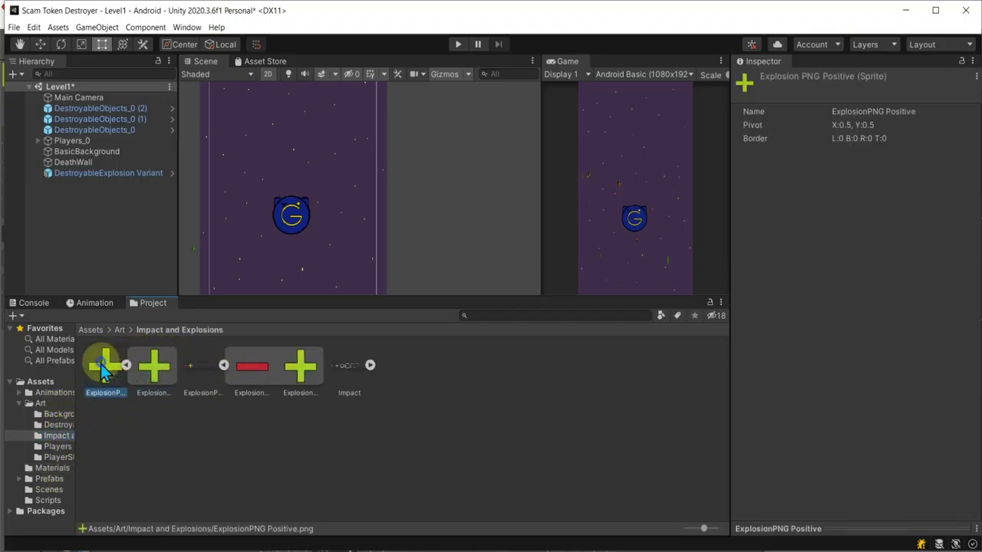
{"action": "left_click", "coordinate": [104, 360]}
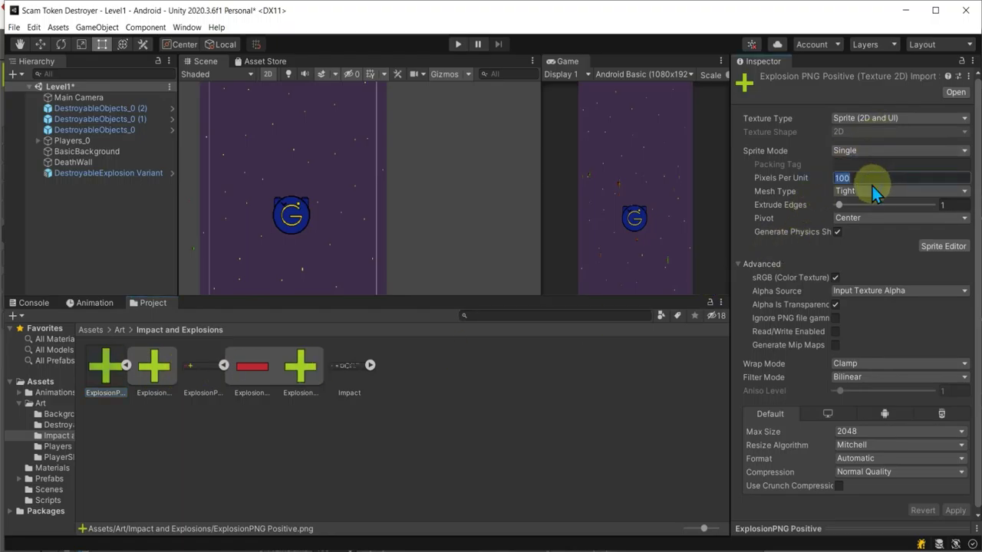
- Apply 128 pixels per unit, Point filtering and RGBA 32 bit format to the texture
{"action": "type", "text": "128"}
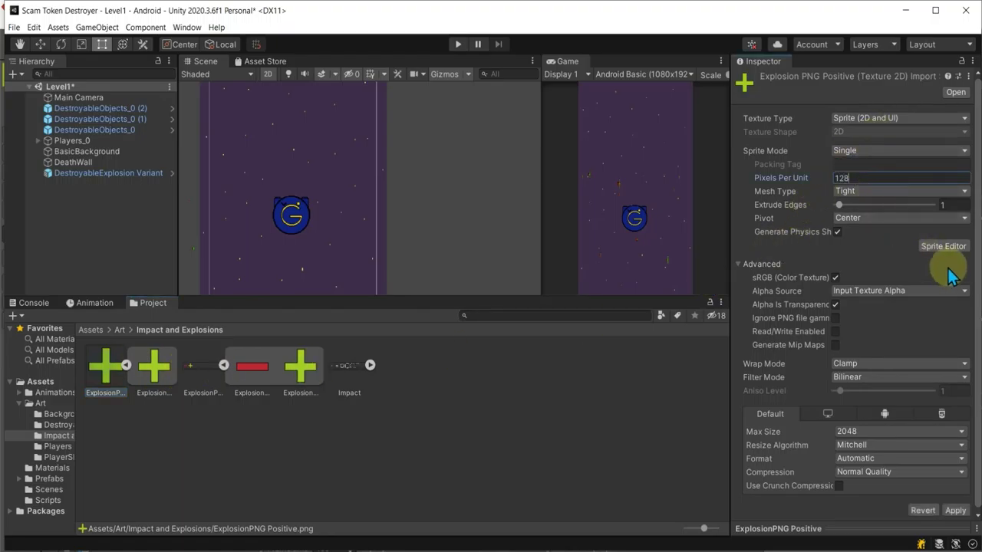
{"action": "left_click", "coordinate": [878, 373]}
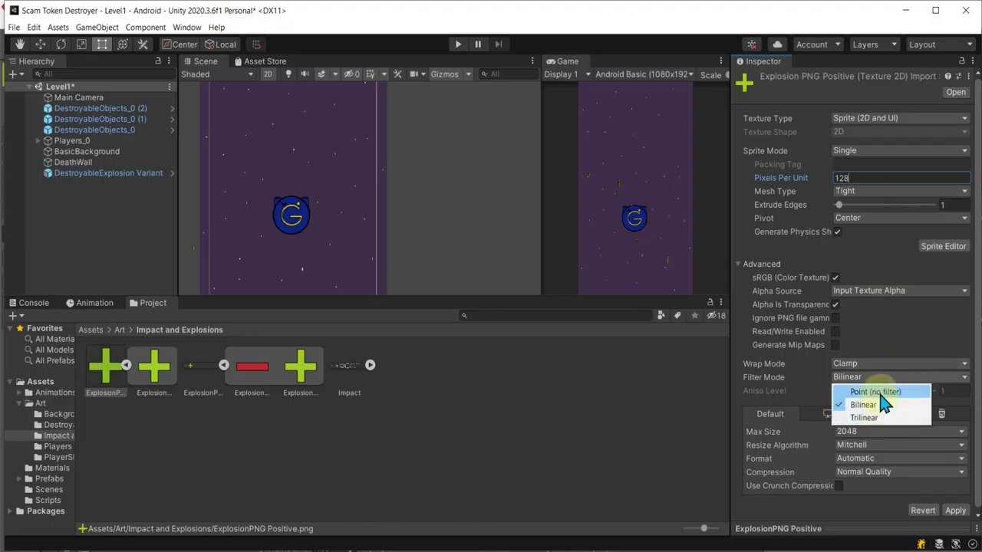
{"action": "left_click", "coordinate": [875, 392]}
{"action": "left_click", "coordinate": [878, 469]}
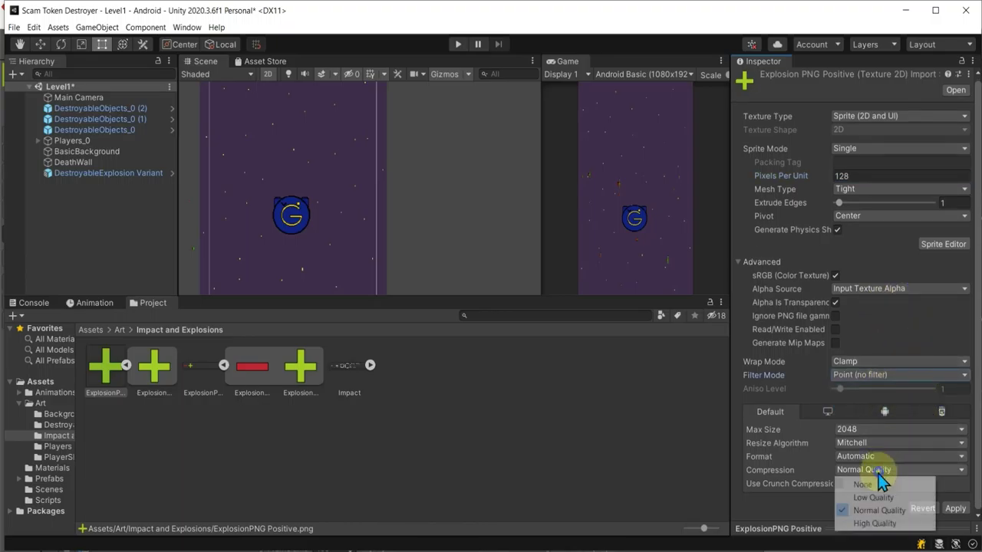
{"action": "left_click", "coordinate": [874, 456]}
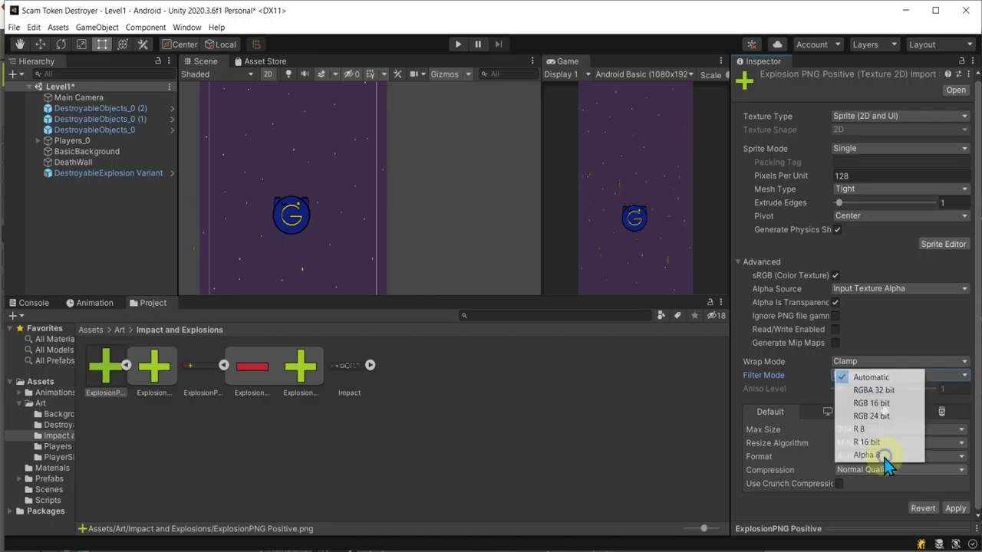
{"action": "left_click", "coordinate": [872, 390]}
{"action": "left_click", "coordinate": [960, 483]}
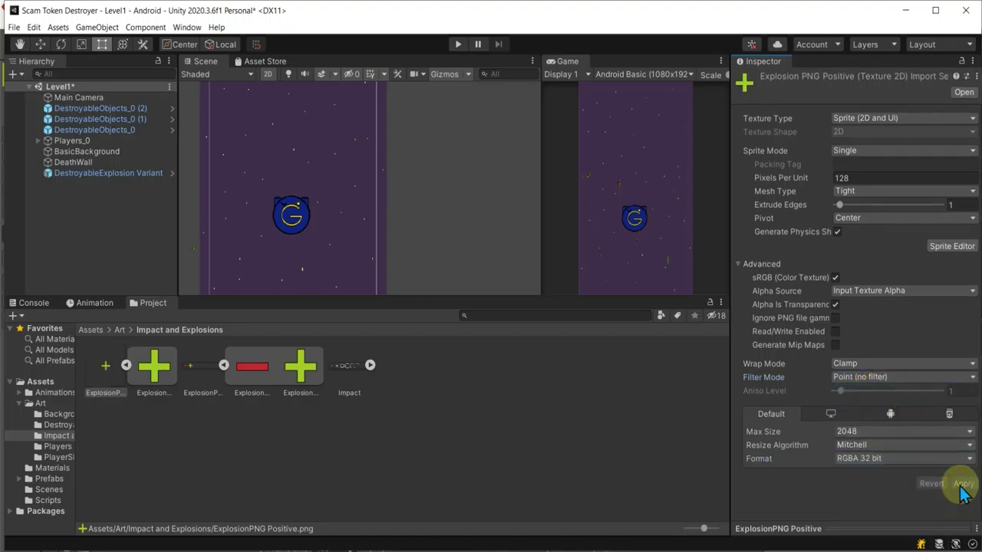
- Check the cross in the Sprite Editor, then select its sprite sub-asset
{"action": "left_click", "coordinate": [937, 246]}
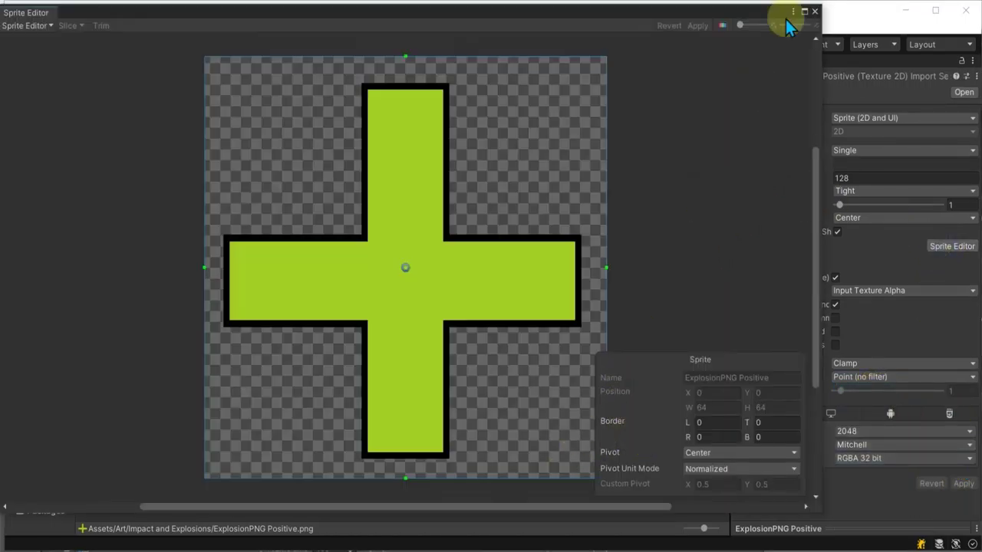
{"action": "left_click", "coordinate": [814, 11]}
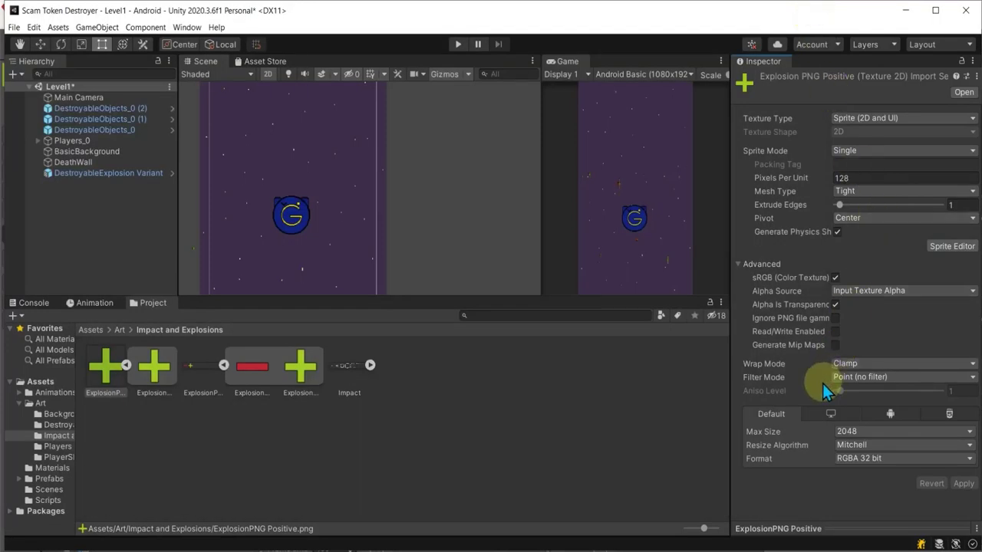
{"action": "left_click", "coordinate": [158, 372]}
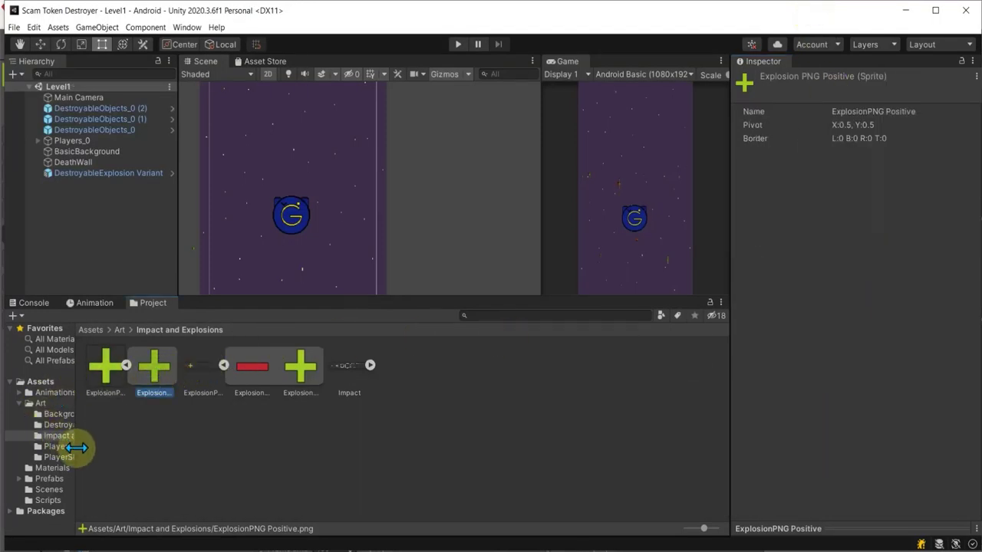
{"action": "left_click", "coordinate": [54, 468]}
- Assign ExplosionPNG Positive as the Positive material's Albedo texture, then select DestroyableExplosion Variant
{"action": "left_click", "coordinate": [103, 367]}
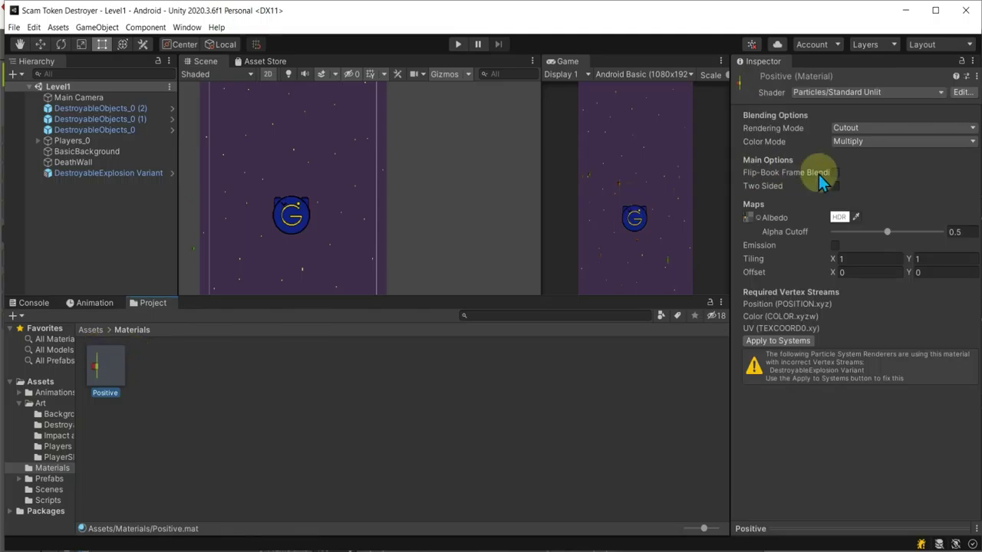
{"action": "left_click", "coordinate": [755, 220]}
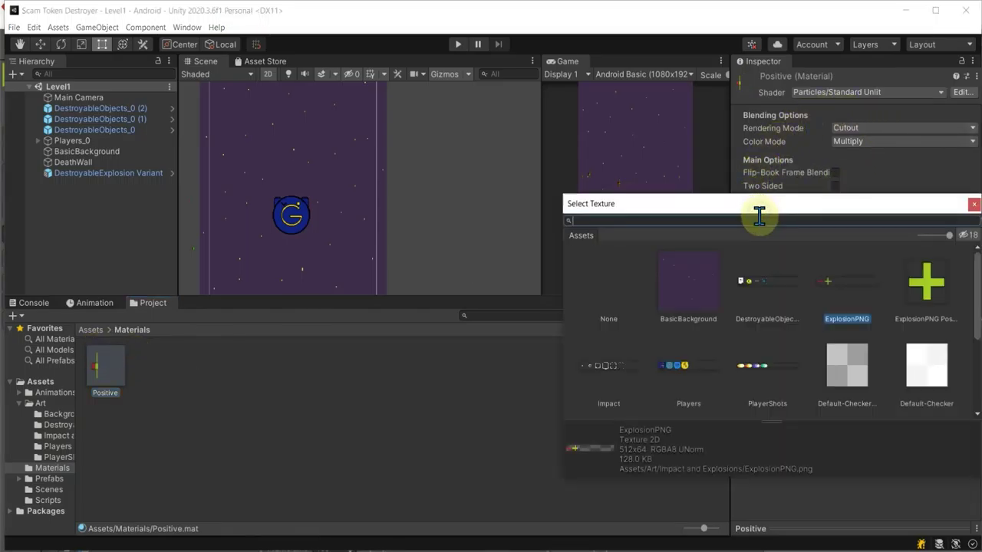
{"action": "left_click", "coordinate": [918, 281]}
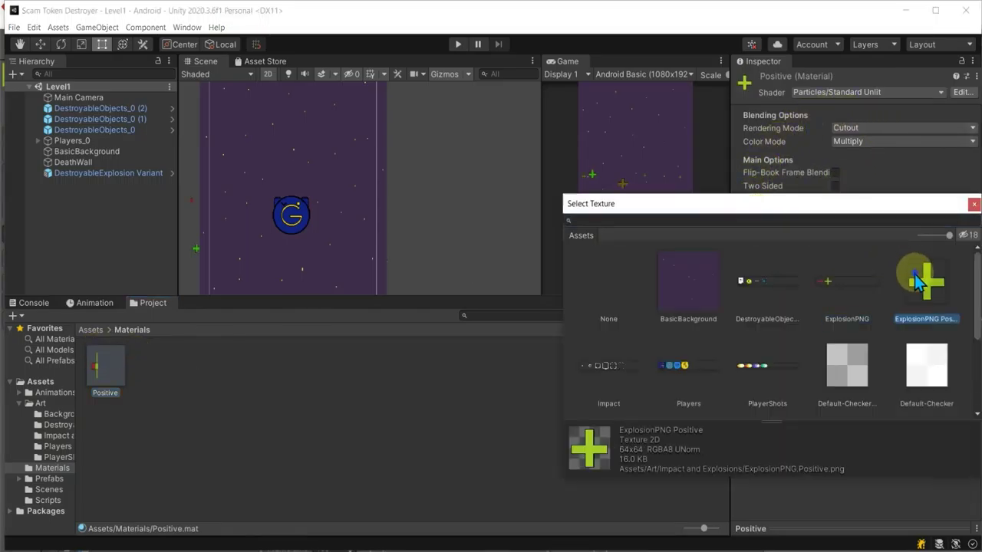
{"action": "left_click", "coordinate": [972, 205]}
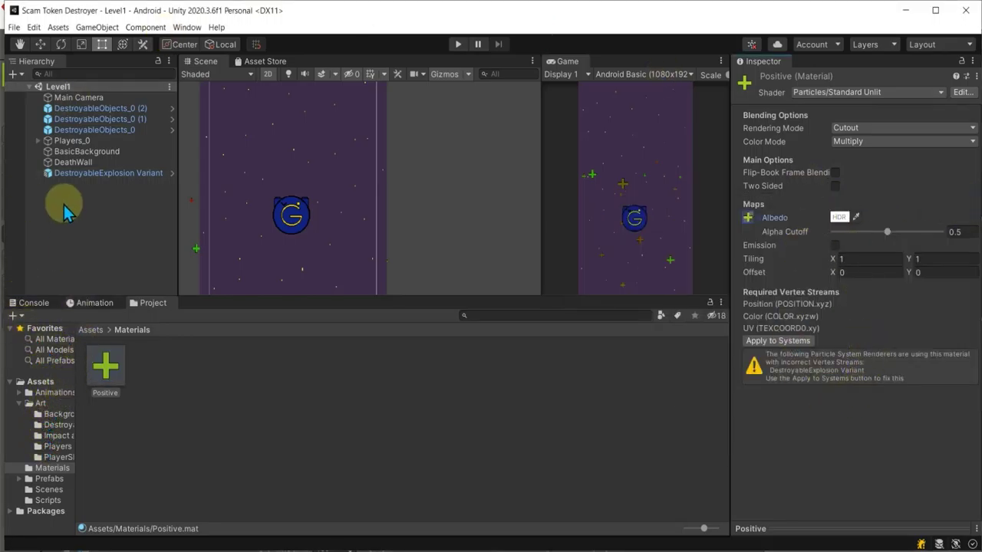
{"action": "left_click", "coordinate": [93, 177]}
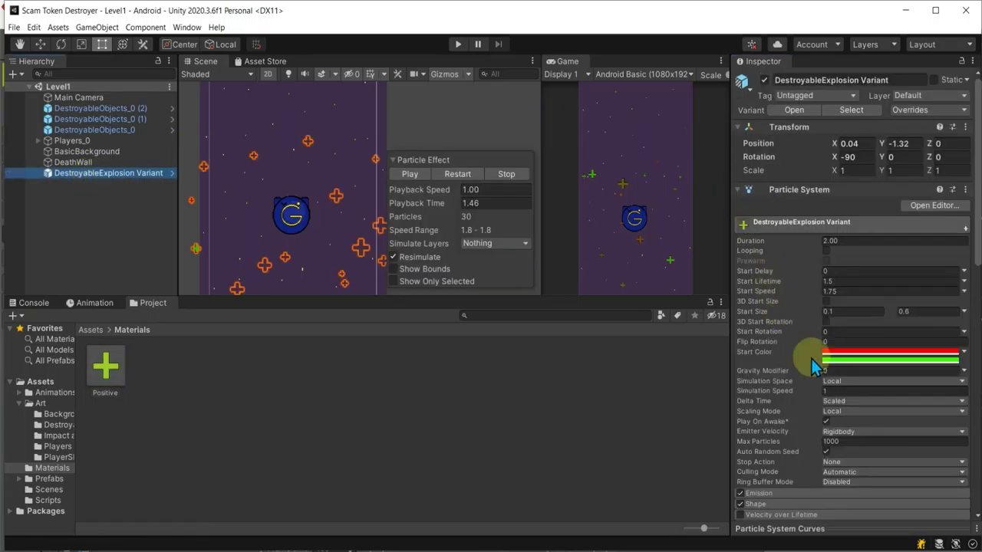
- Shift the first Start Color of DestroyableExplosion Variant from red to green
{"action": "scroll", "coordinate": [849, 427], "scroll_direction": "down", "scroll_amount": 10}
{"action": "scroll", "coordinate": [865, 361], "scroll_direction": "up", "scroll_amount": 5}
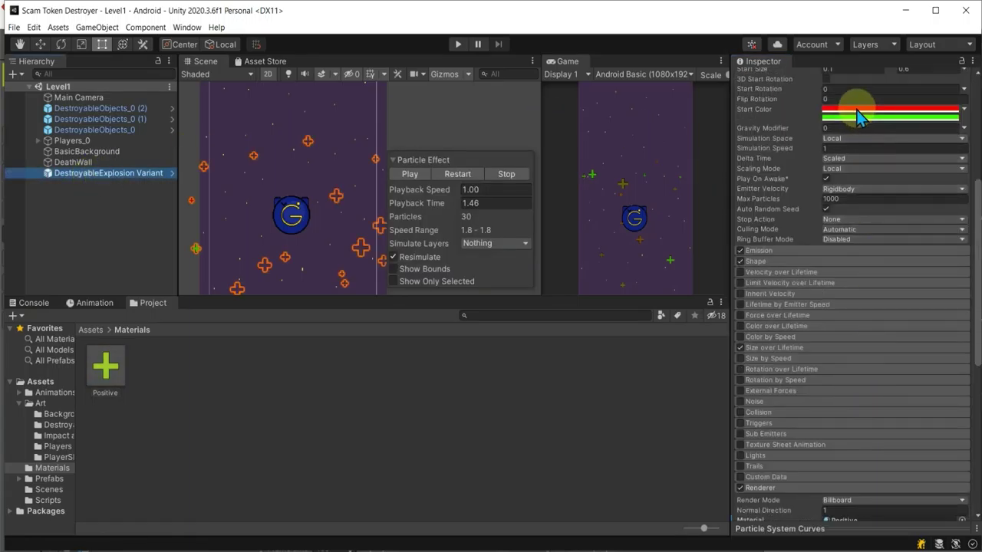
{"action": "left_click", "coordinate": [864, 123]}
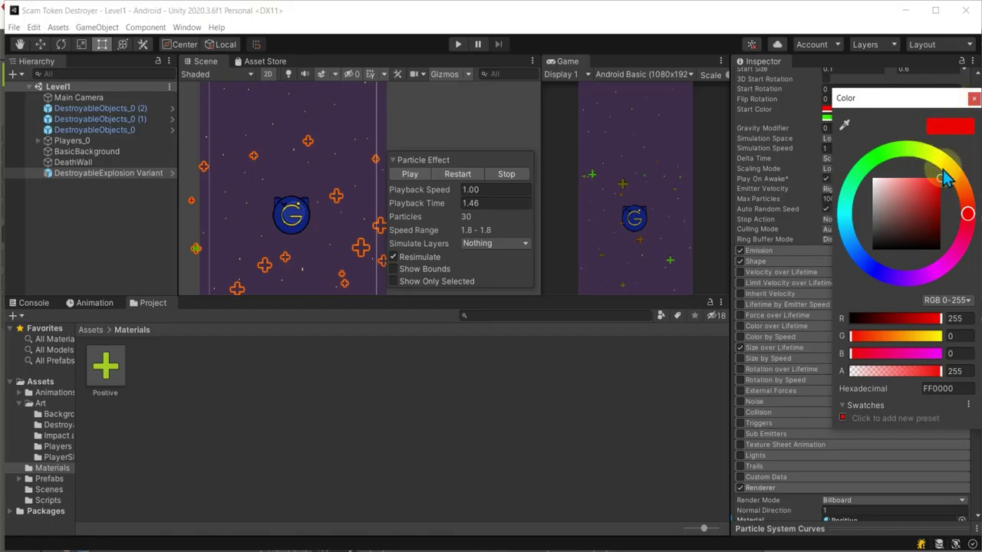
{"action": "left_click_drag", "start_coordinate": [960, 184], "coordinate": [920, 154]}
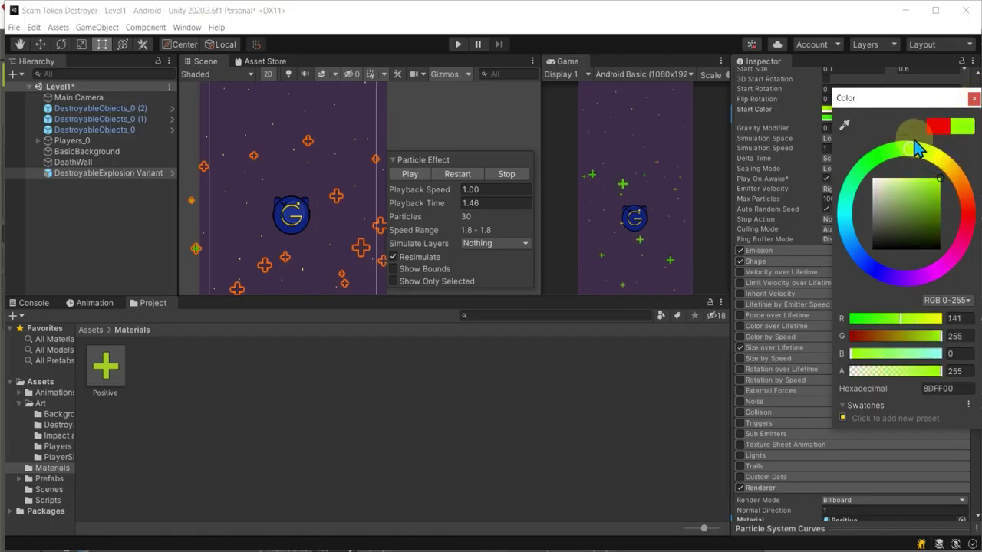
{"action": "left_click", "coordinate": [973, 98]}
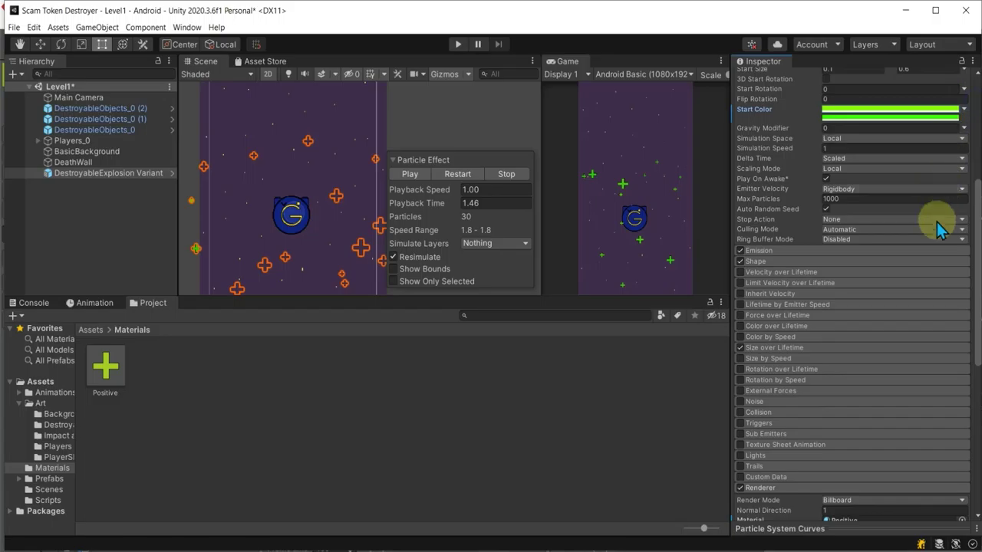
- Set the second Start Color to green and darken one green slightly
{"action": "left_click", "coordinate": [867, 129]}
{"action": "mouse_move", "coordinate": [920, 203]}
{"action": "left_mouse_down"}
{"action": "mouse_move", "coordinate": [927, 211]}
{"action": "mouse_move", "coordinate": [936, 186]}
{"action": "left_mouse_up"}
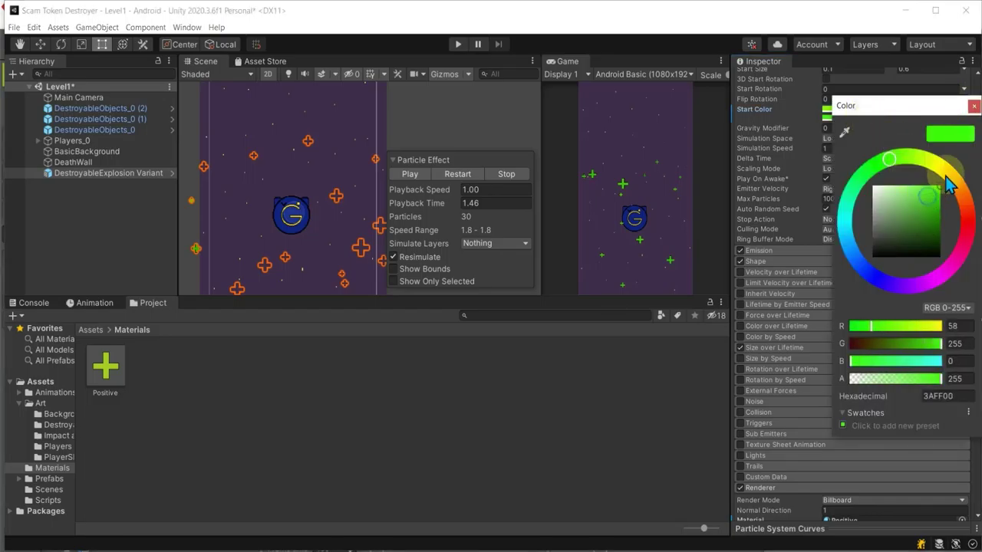
{"action": "left_click", "coordinate": [973, 106]}
{"action": "left_click", "coordinate": [904, 124]}
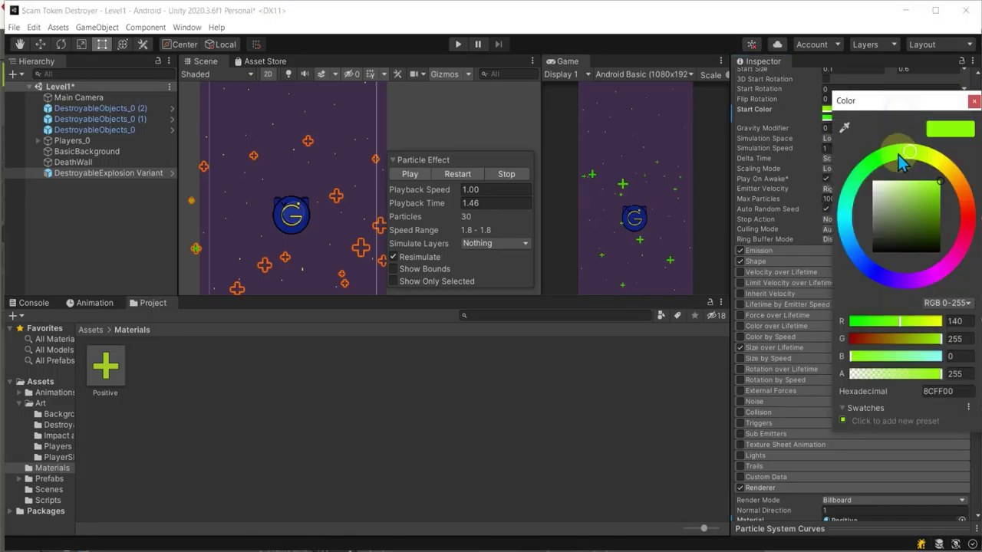
{"action": "left_click_drag", "start_coordinate": [936, 185], "coordinate": [936, 201]}
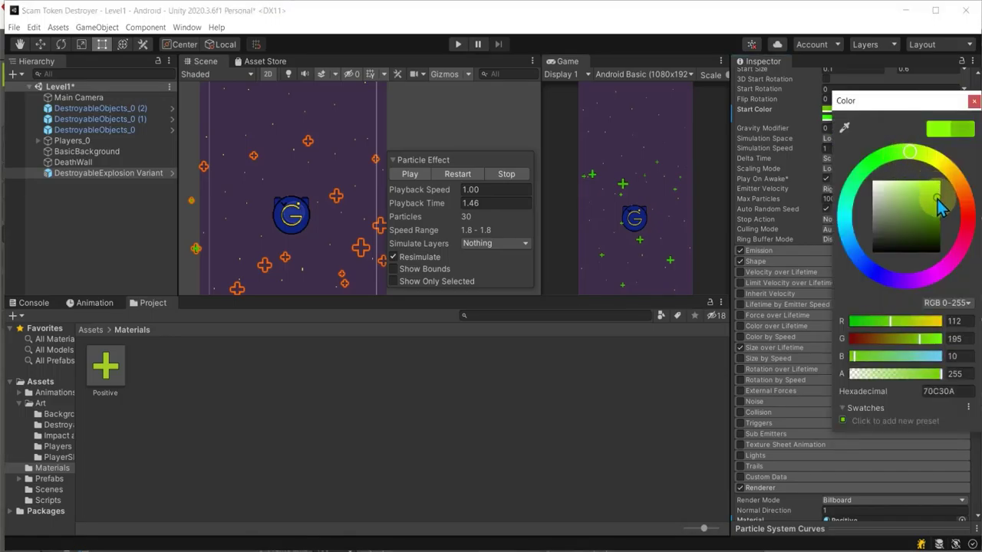
{"action": "left_click", "coordinate": [970, 102]}
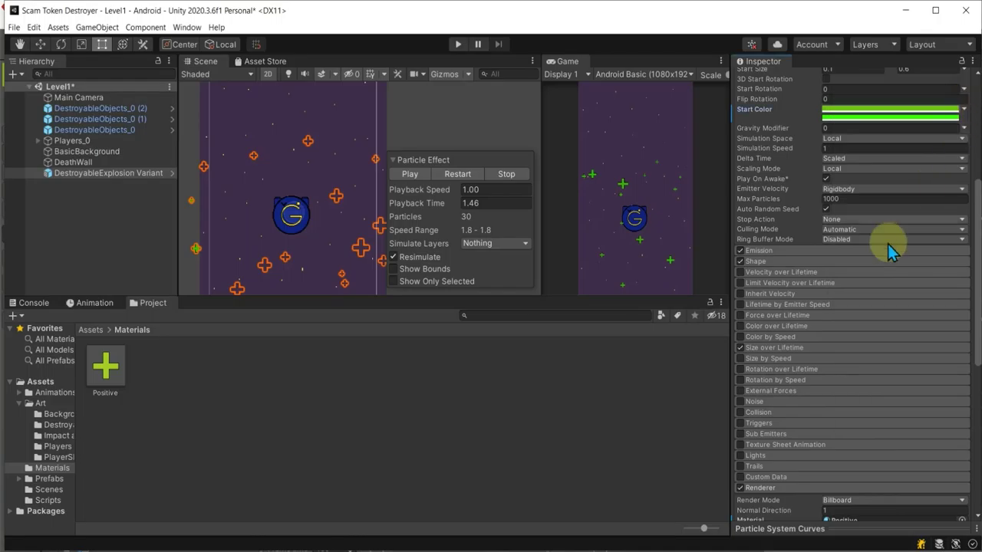
- Keep Positive as the particle Renderer's material, then deselect the explosion
{"action": "scroll", "coordinate": [867, 369], "scroll_direction": "down", "scroll_amount": 5}
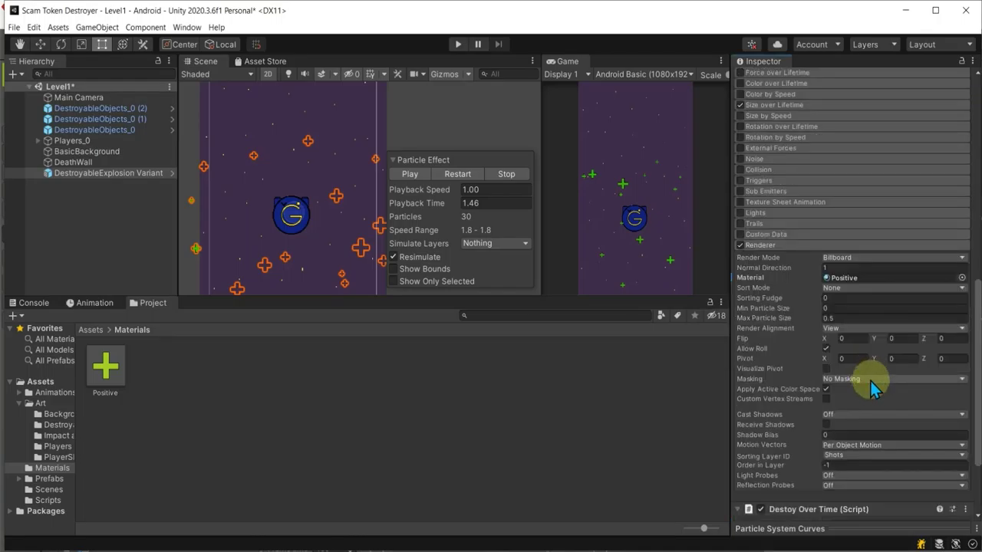
{"action": "left_click", "coordinate": [961, 278]}
{"action": "double_click", "coordinate": [763, 295]}
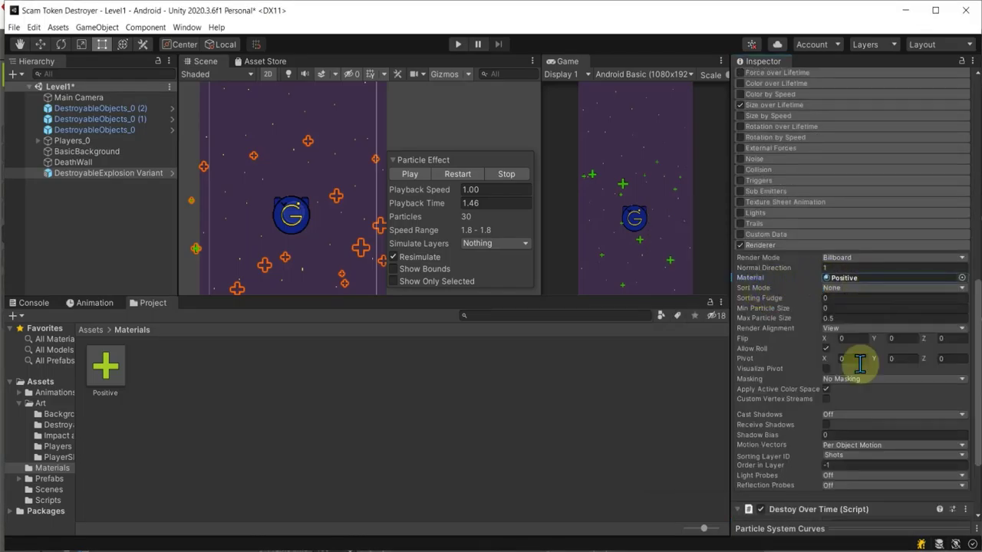
{"action": "scroll", "coordinate": [805, 295], "scroll_direction": "up", "scroll_amount": 10}
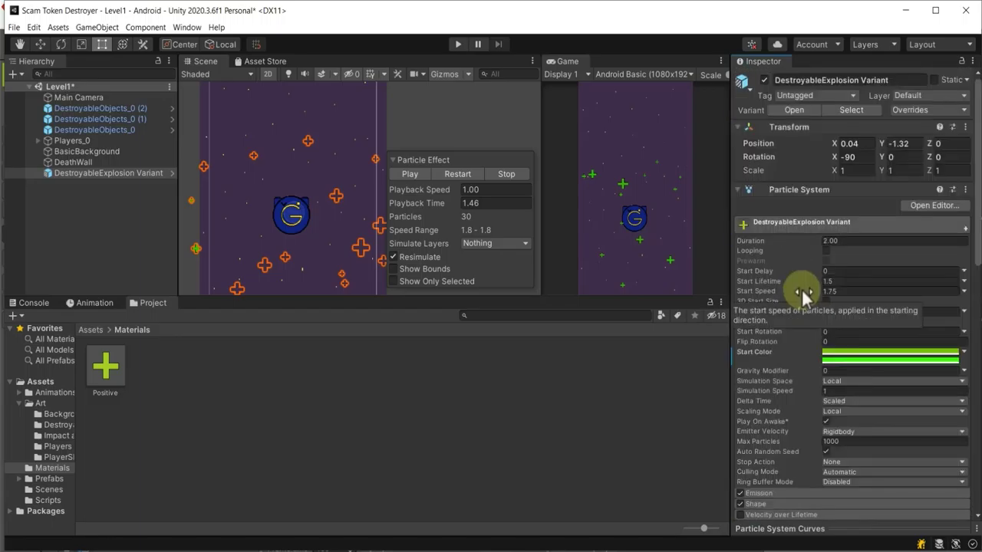
{"action": "left_click", "coordinate": [533, 386]}
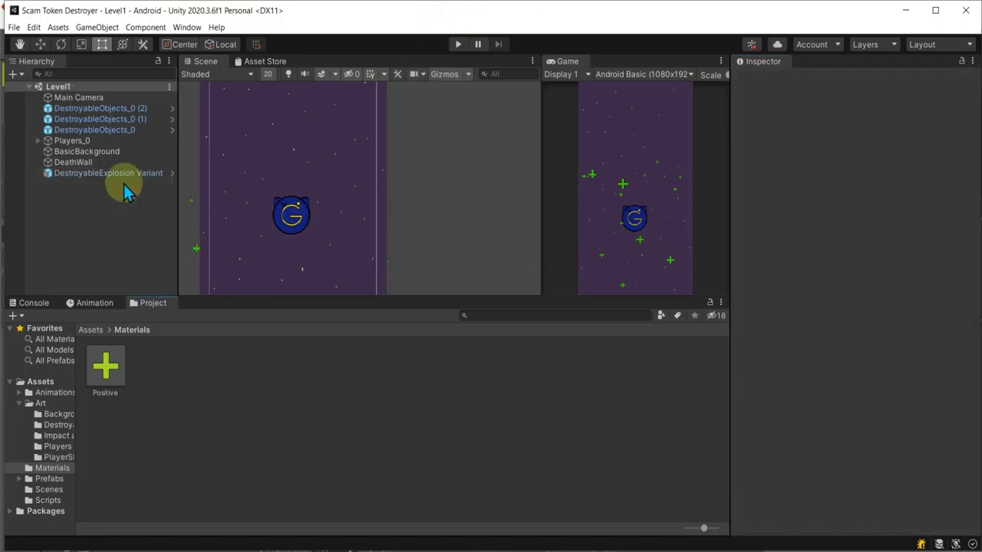
- Lower the explosion's Start Speed from 1.75 to 1, previewing the burst before and after
{"action": "left_click", "coordinate": [100, 174]}
{"action": "left_click", "coordinate": [406, 174]}
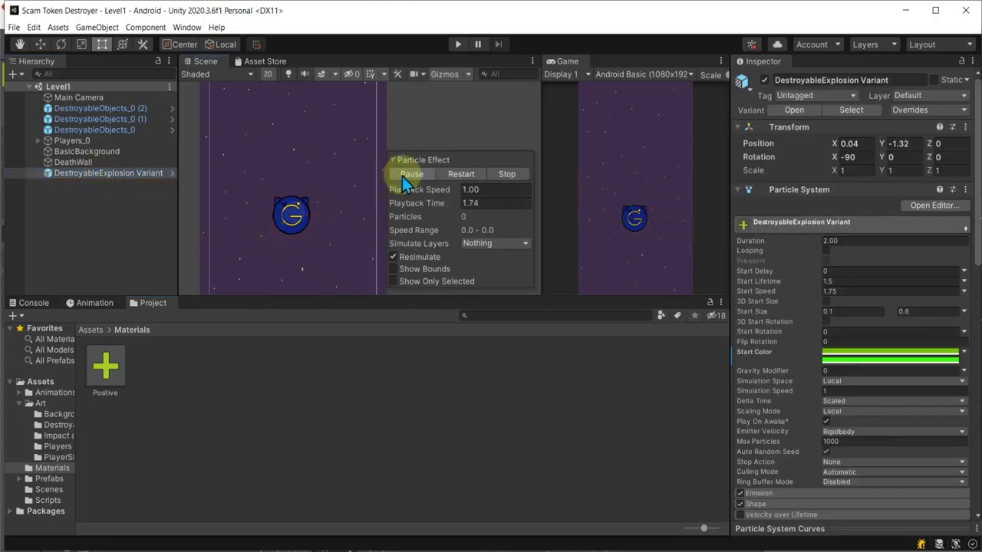
{"action": "left_click", "coordinate": [407, 175]}
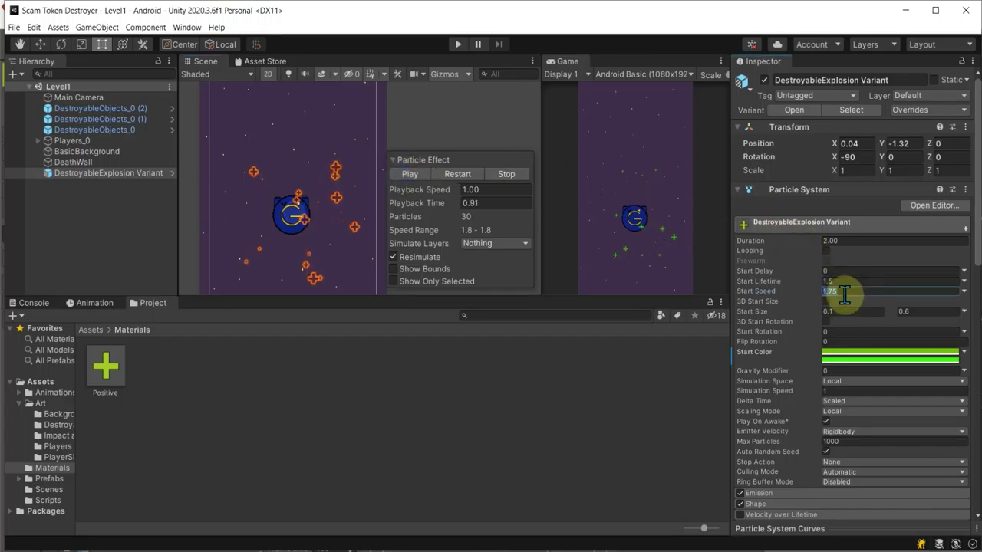
{"action": "type", "text": "1"}
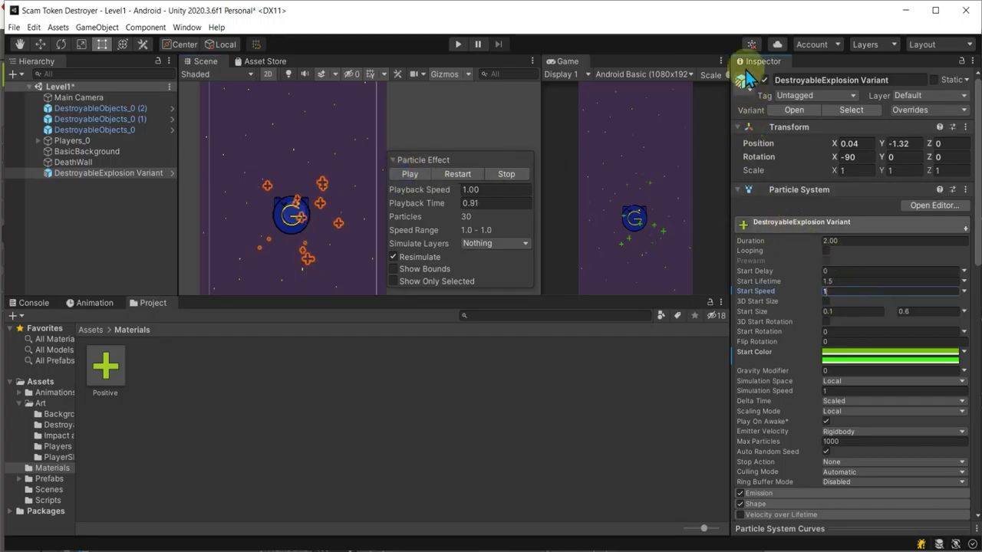
{"action": "left_click", "coordinate": [421, 177]}
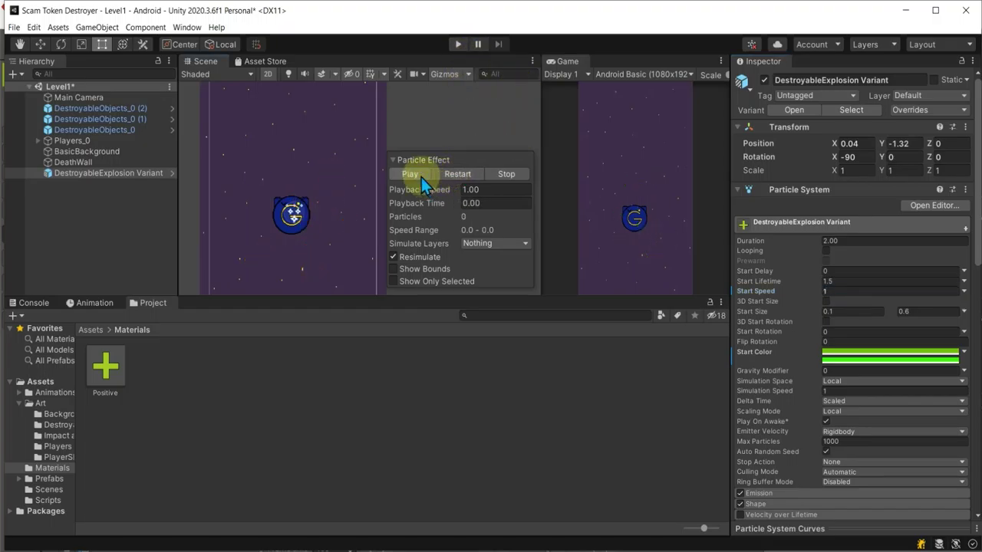
{"action": "left_click", "coordinate": [421, 177]}
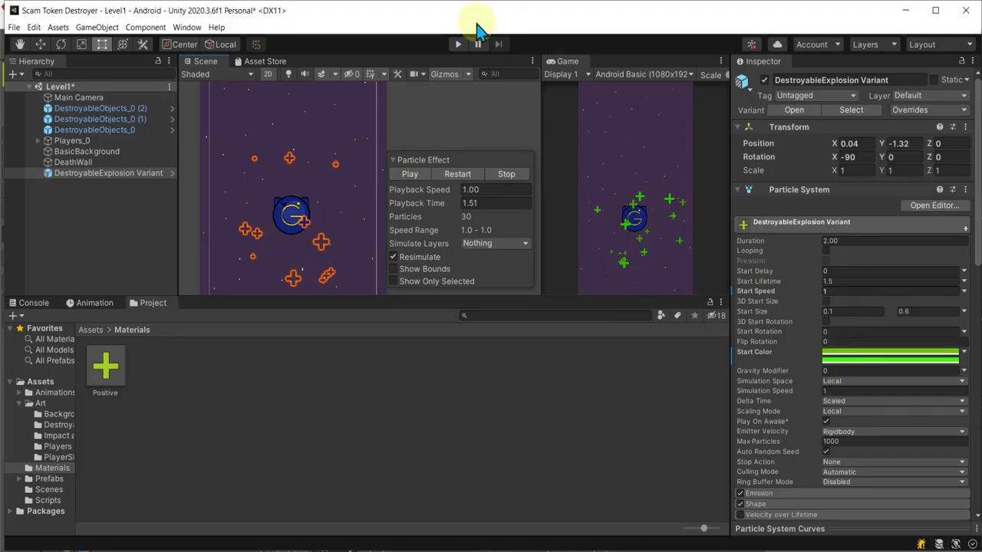
{"action": "left_click", "coordinate": [642, 383]}
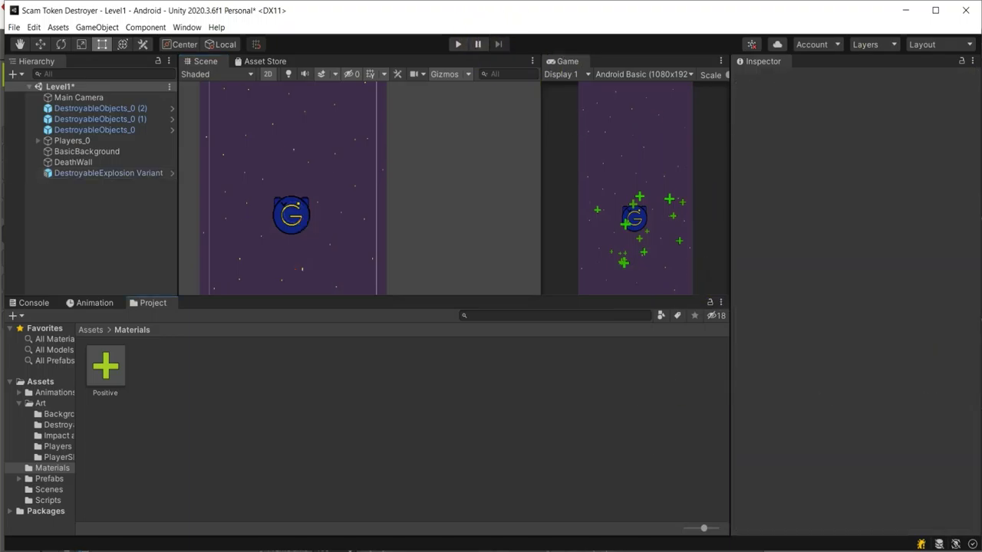